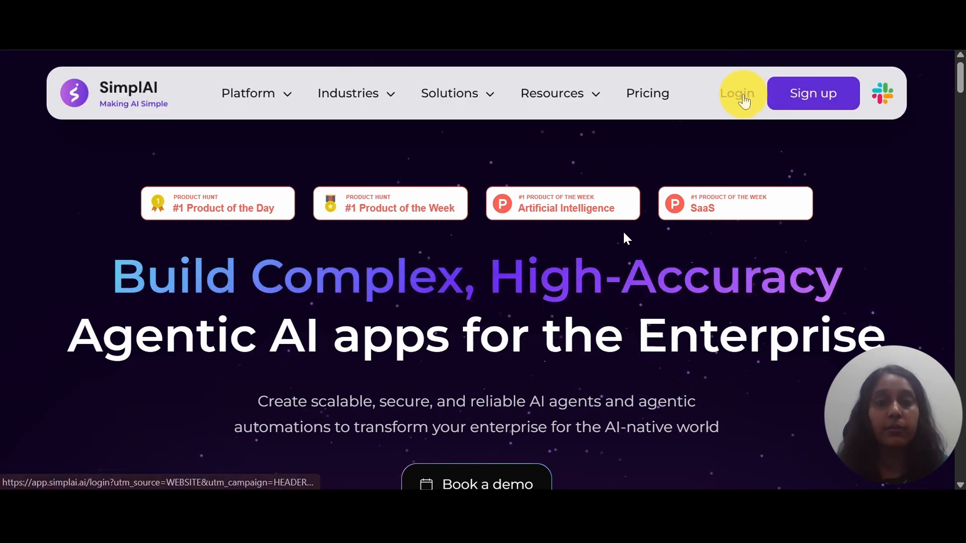
# Log in to SimplAI and start creating a new tool in the Tools section
pyautogui.click(737, 97)
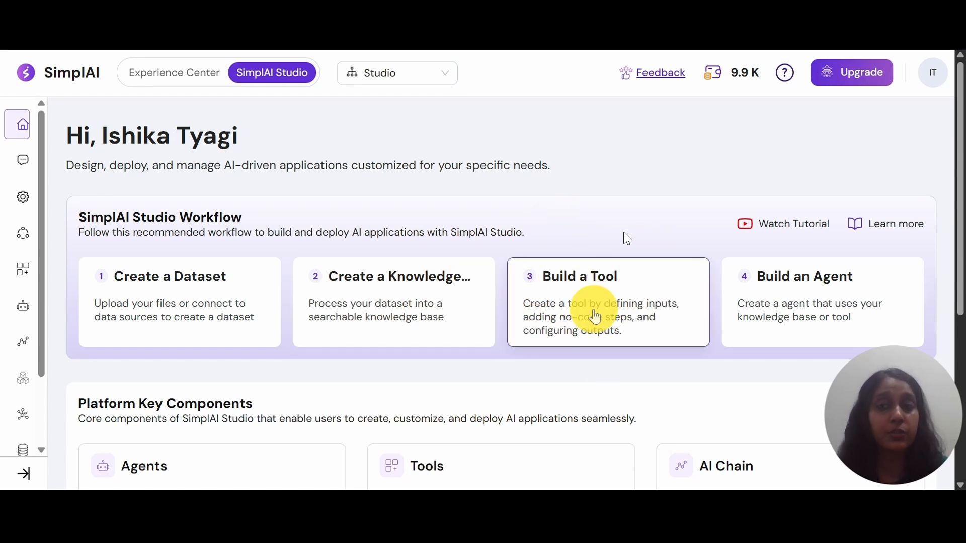
pyautogui.moveTo(17, 187)
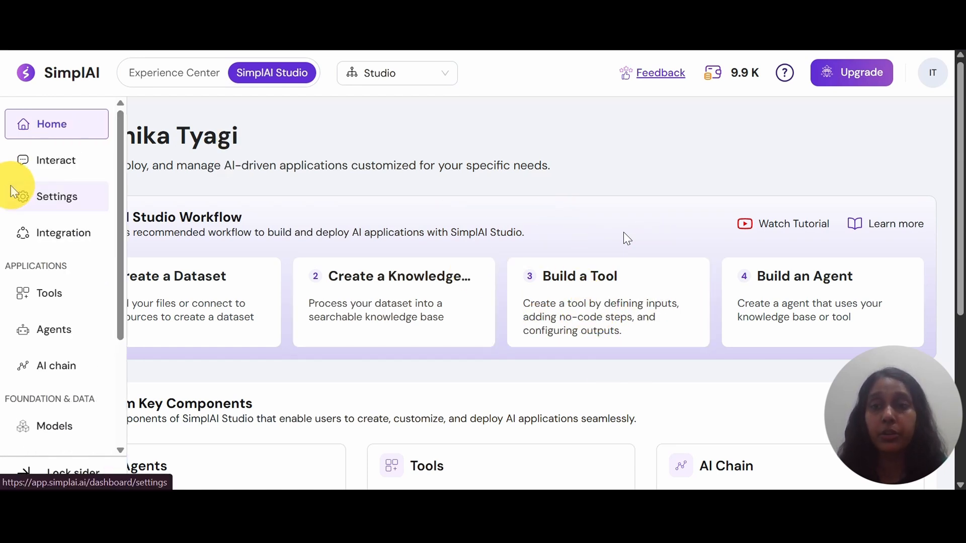
pyautogui.click(61, 296)
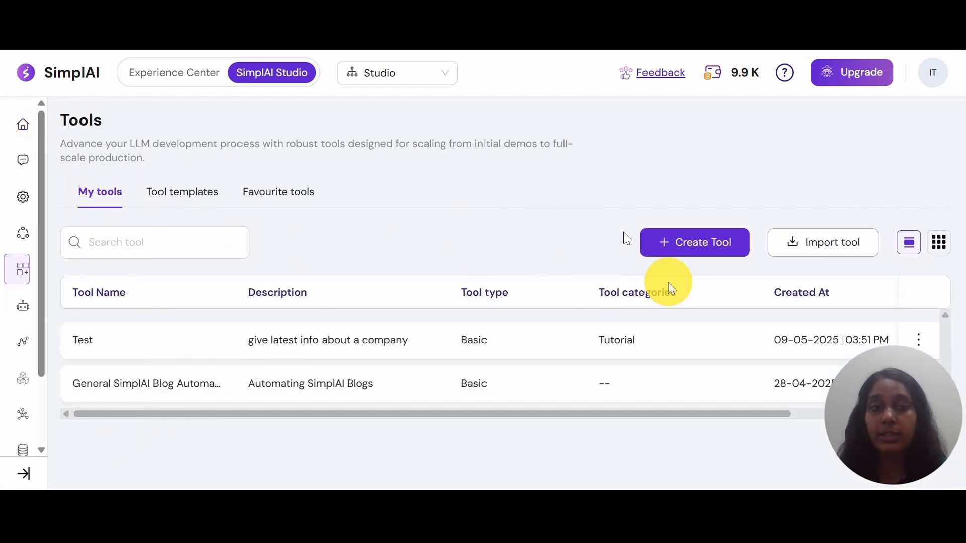
pyautogui.click(681, 241)
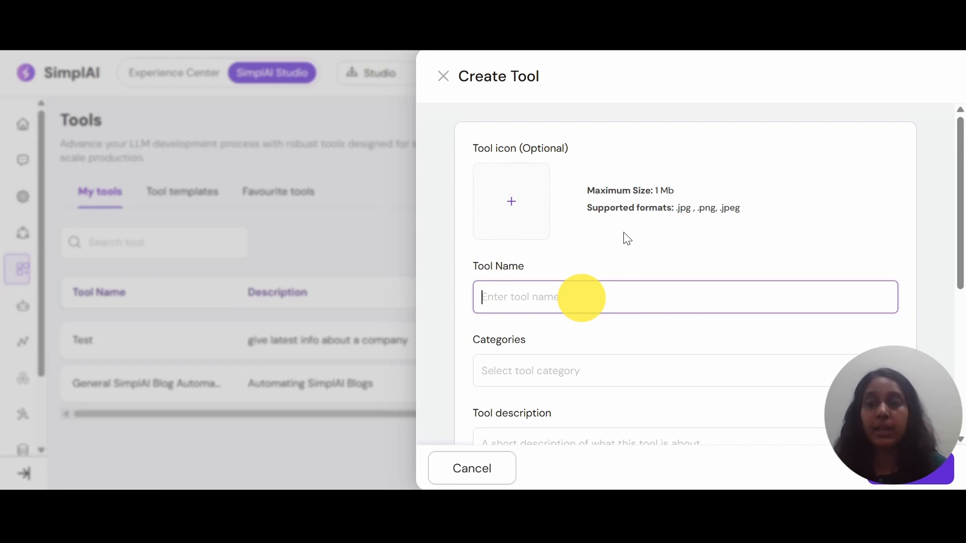
# Name the new tool "Web Summarizer" and assign it to the Tutorial category
pyautogui.write('Web S')
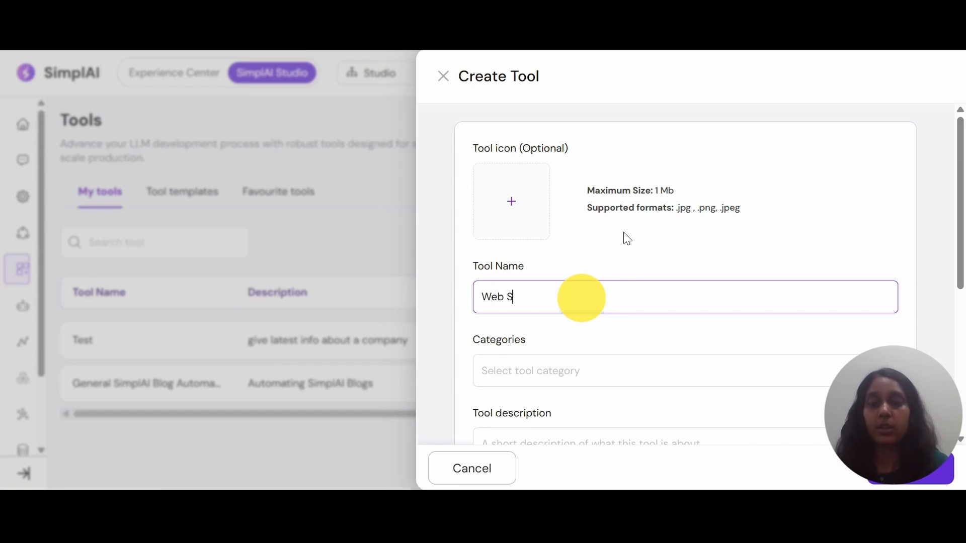
pyautogui.write('ummarizer')
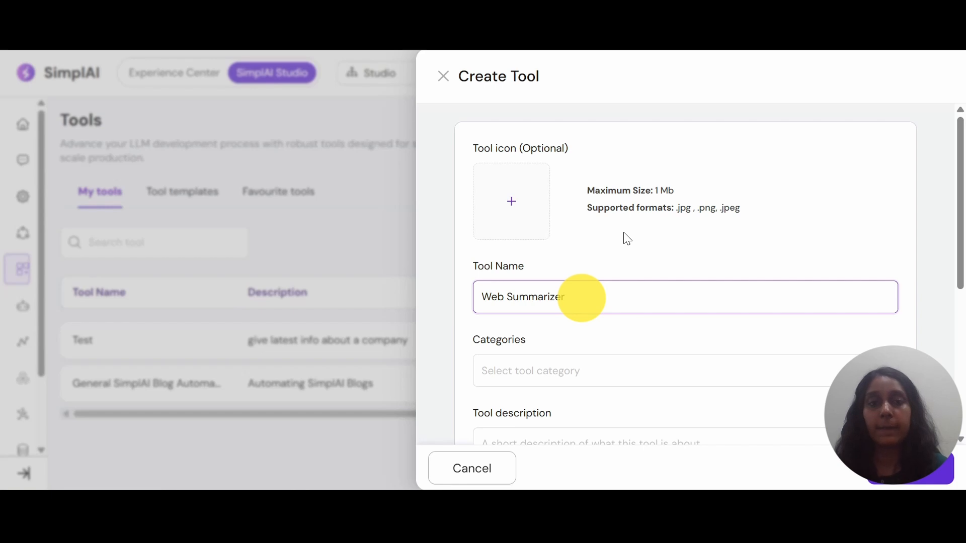
pyautogui.scroll(-3, 686, 322)
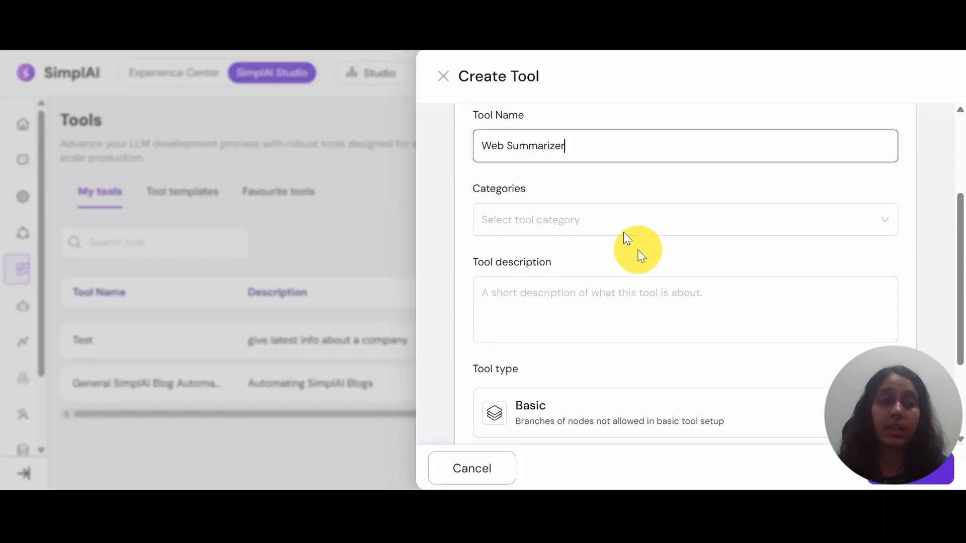
pyautogui.click(605, 222)
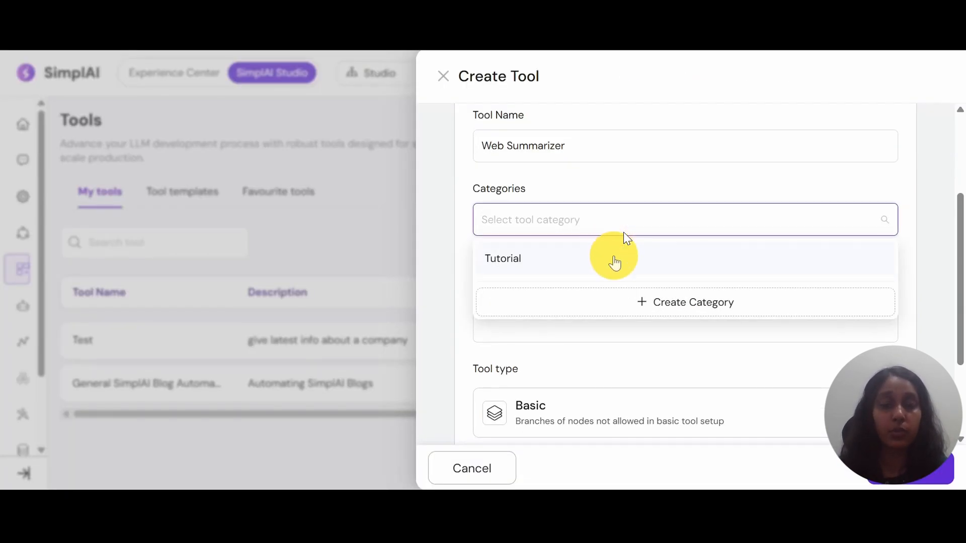
pyautogui.click(592, 269)
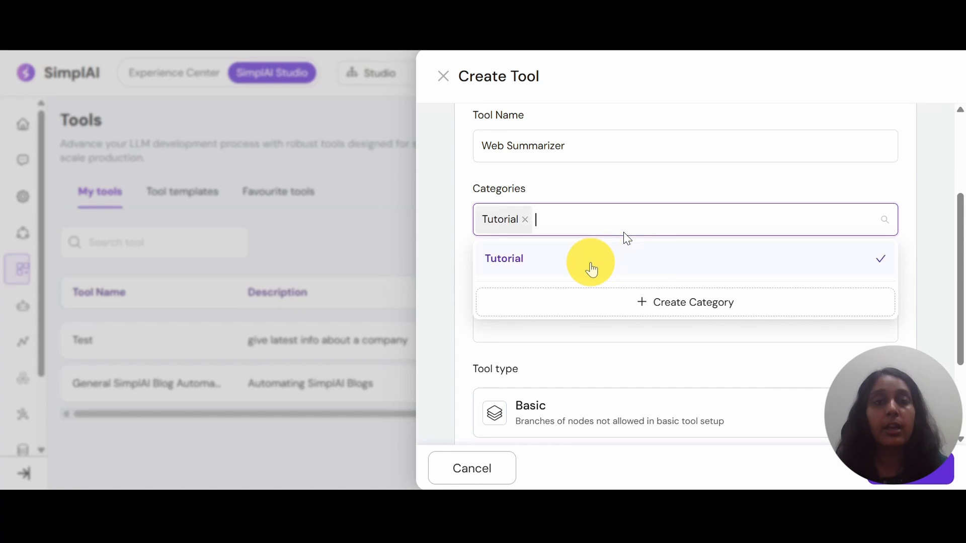
pyautogui.click(463, 279)
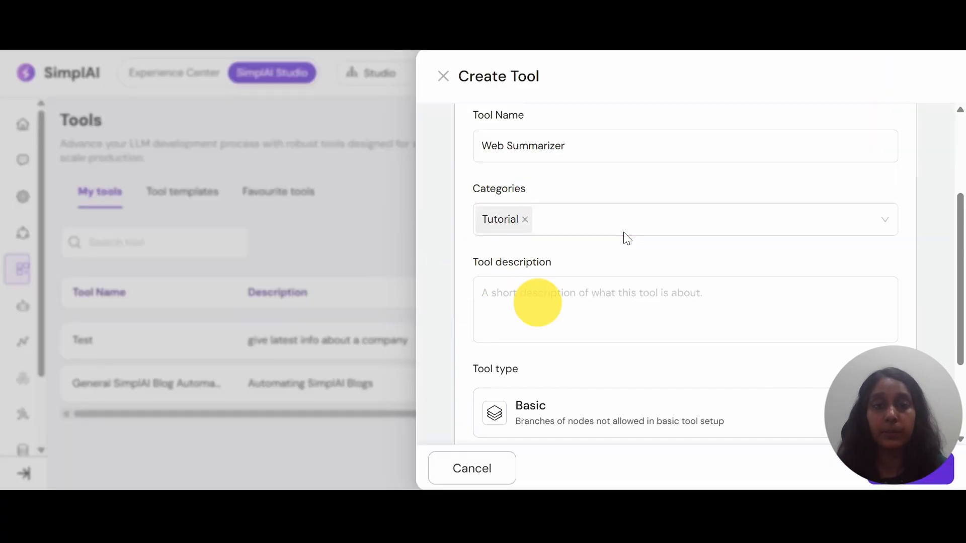
# Describe the tool as "Fetches the content of a URL and generates a concise summary" and choose the Basic tool type
pyautogui.click(540, 297)
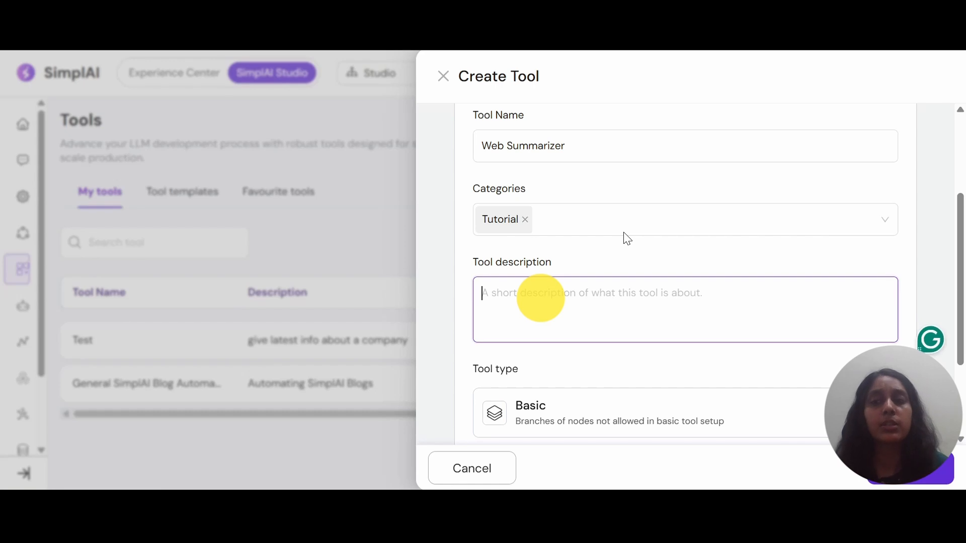
pyautogui.write('Fet')
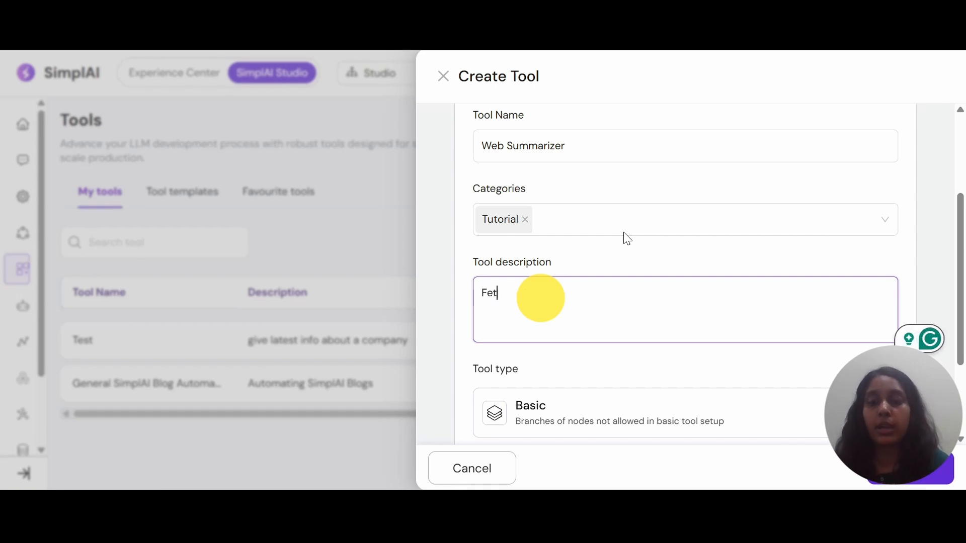
pyautogui.write('ches the ')
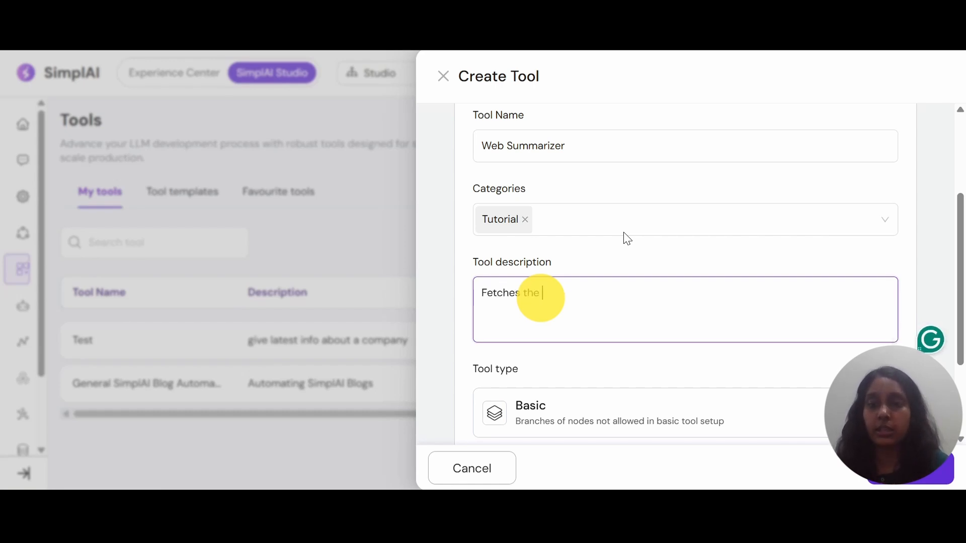
pyautogui.write('content of')
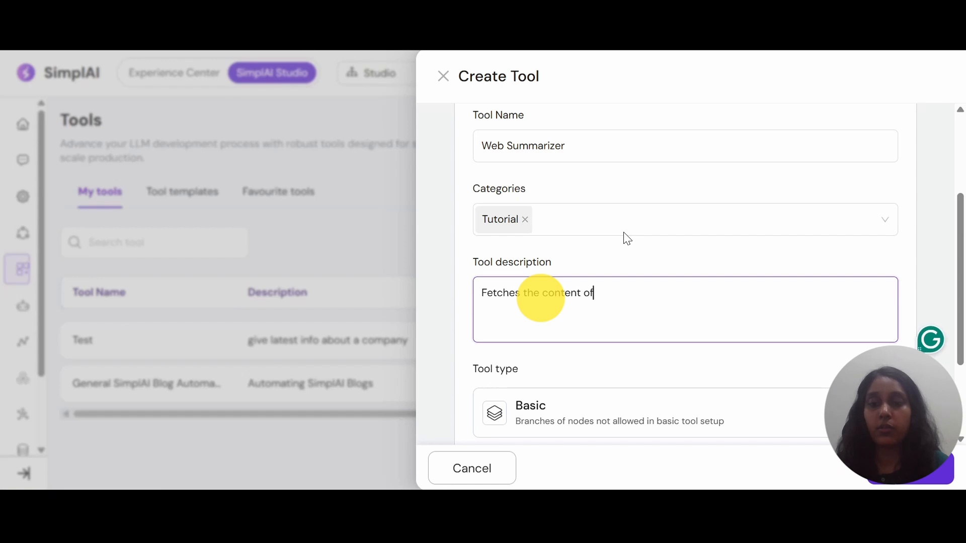
pyautogui.write(' a URL an')
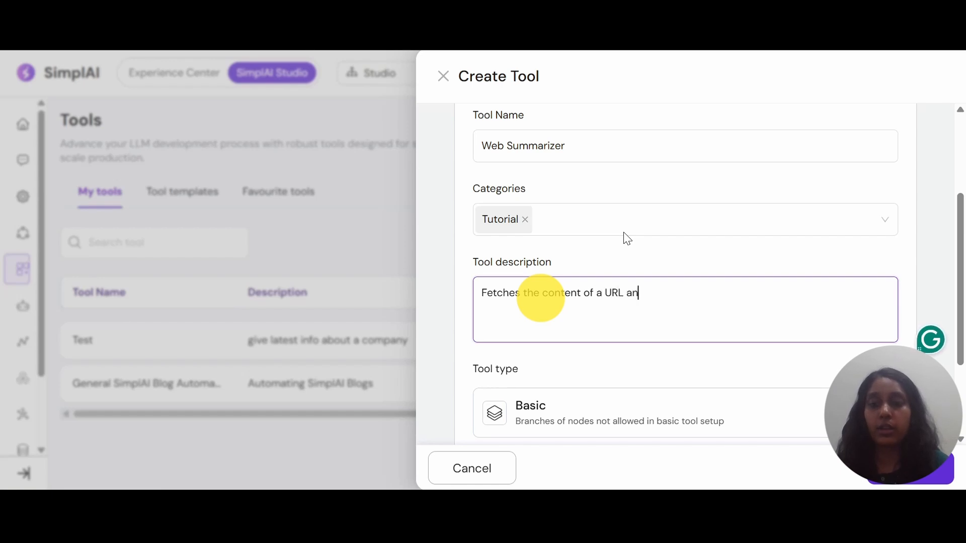
pyautogui.write('d generates a ')
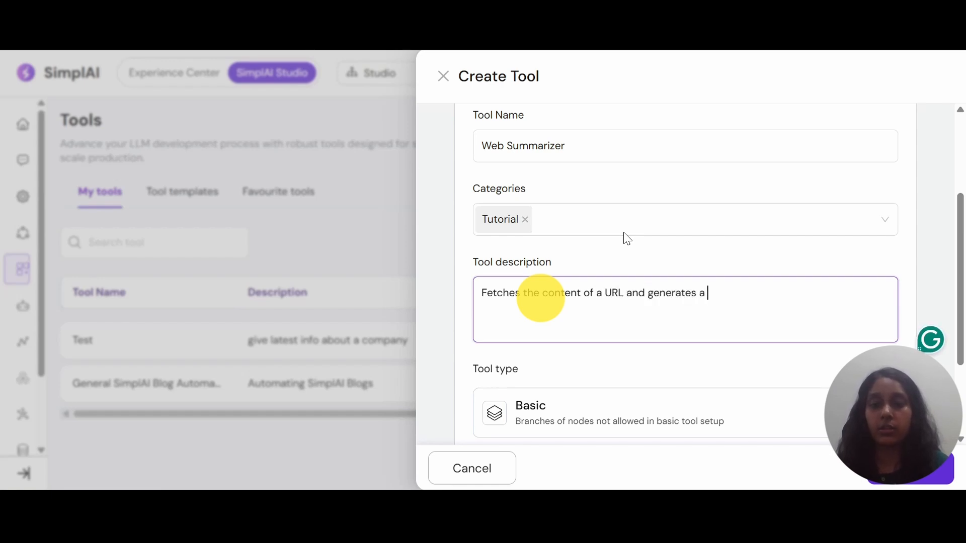
pyautogui.write('consise summary')
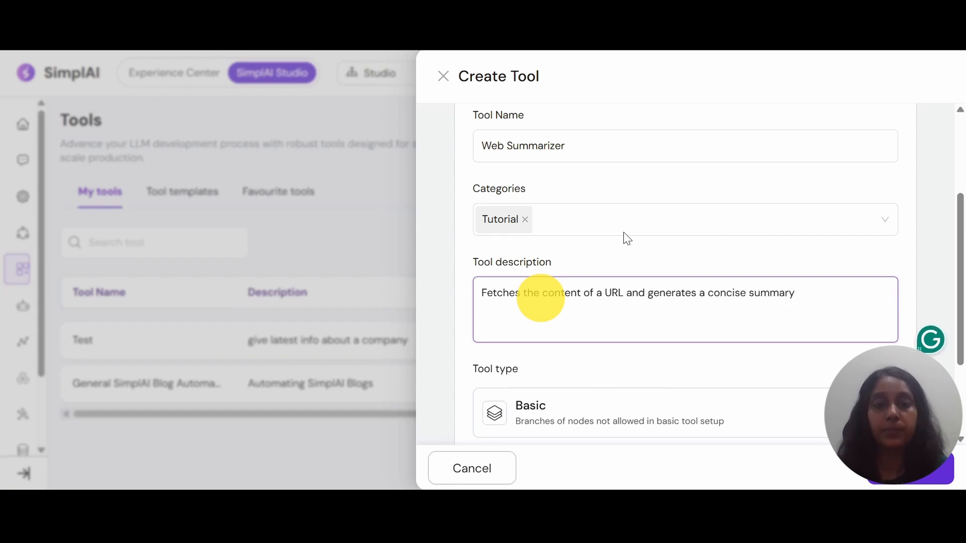
pyautogui.click(443, 315)
pyautogui.scroll(-3, 444, 315)
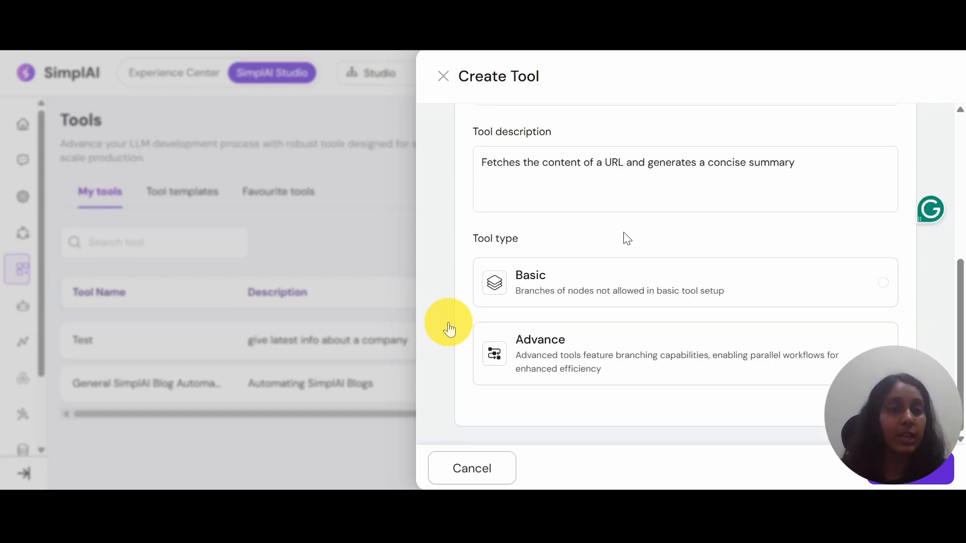
pyautogui.click(525, 294)
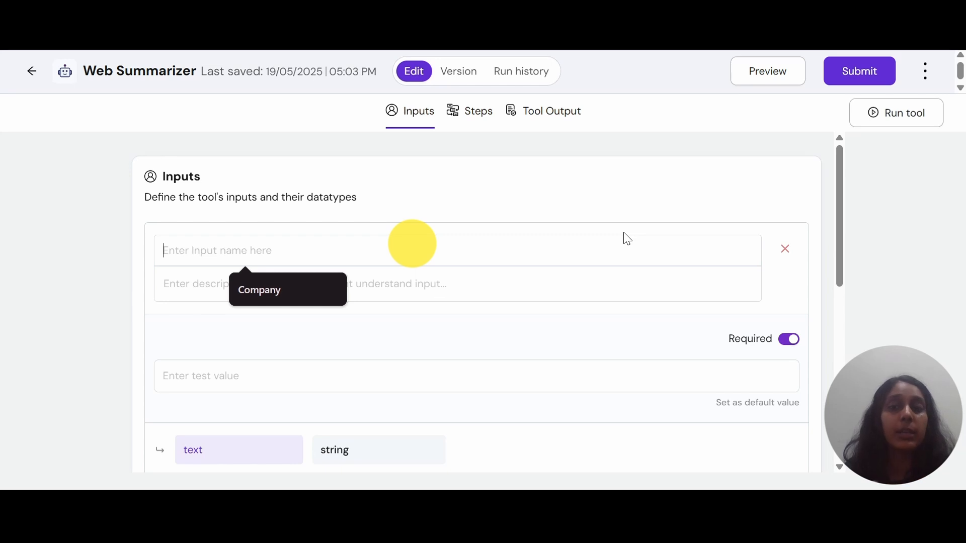
# Name the first text input "Page URL" and describe it as "URL of the website that needs to be scrapped"
pyautogui.write('P')
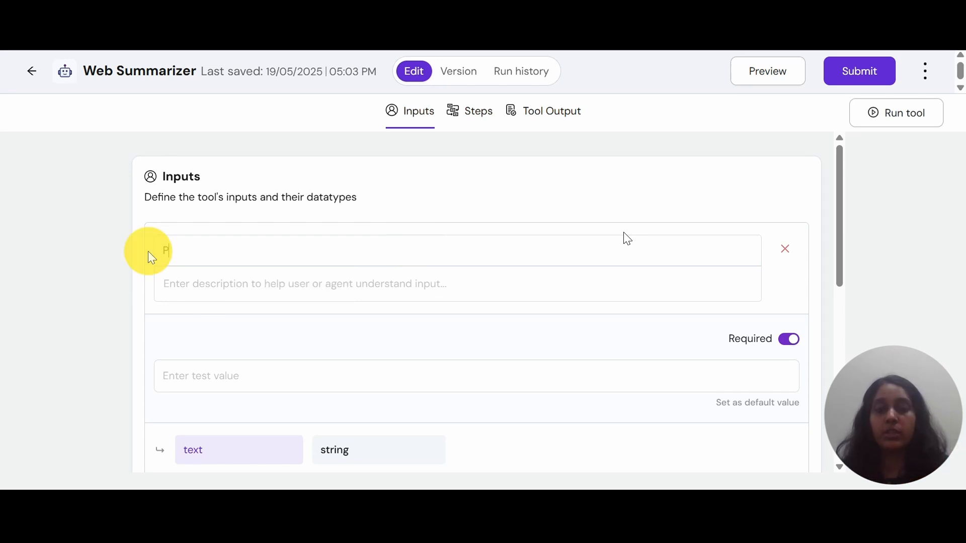
pyautogui.write('age URL')
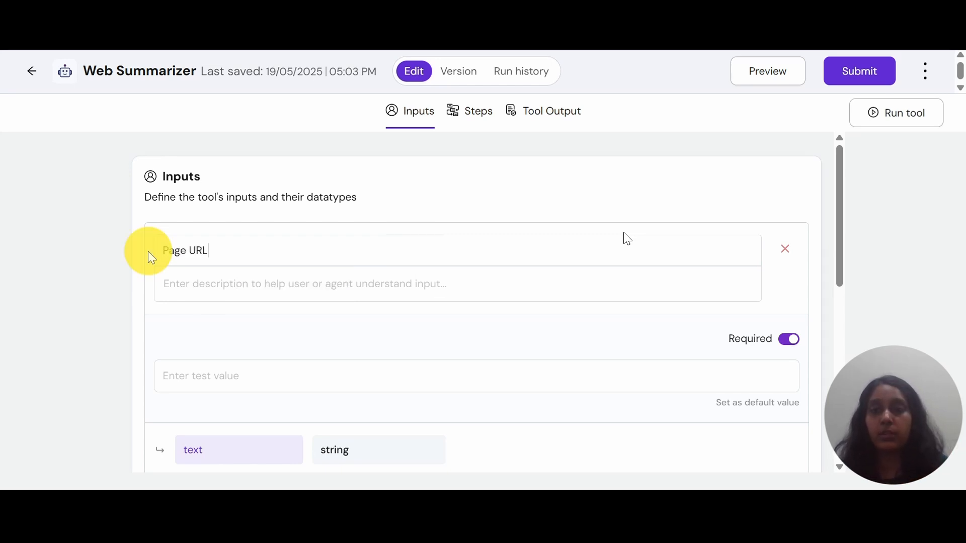
pyautogui.click(237, 289)
pyautogui.write('UR')
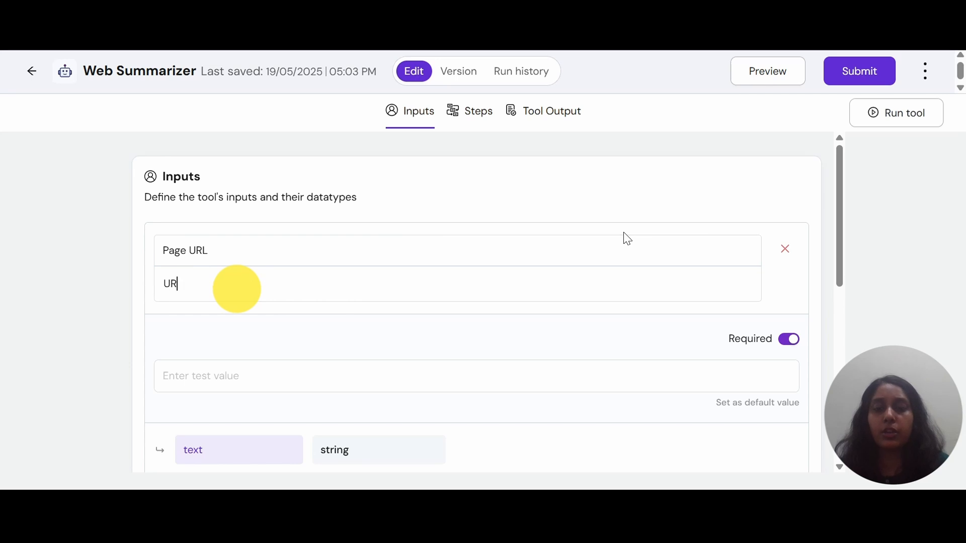
pyautogui.write('L of the w')
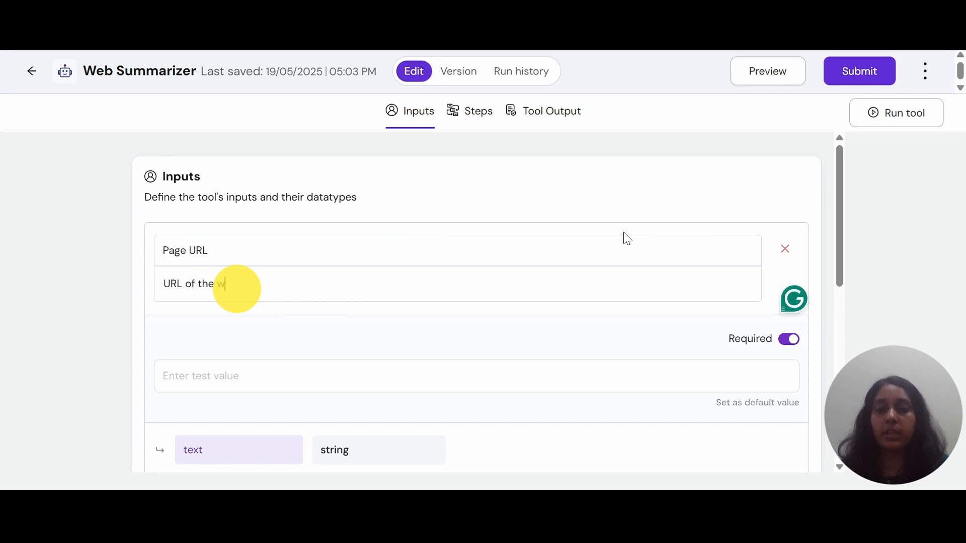
pyautogui.write('ebsite that nee')
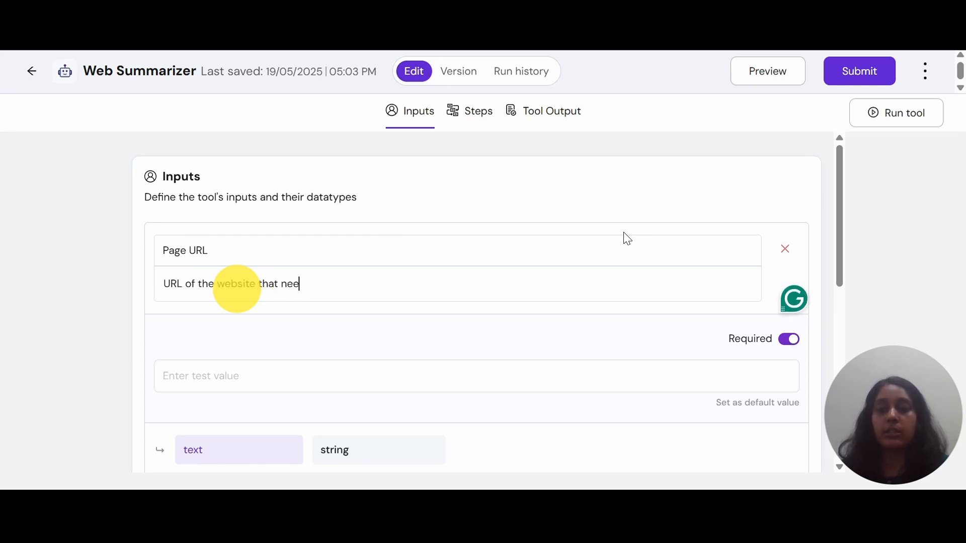
pyautogui.write('ds to be scar')
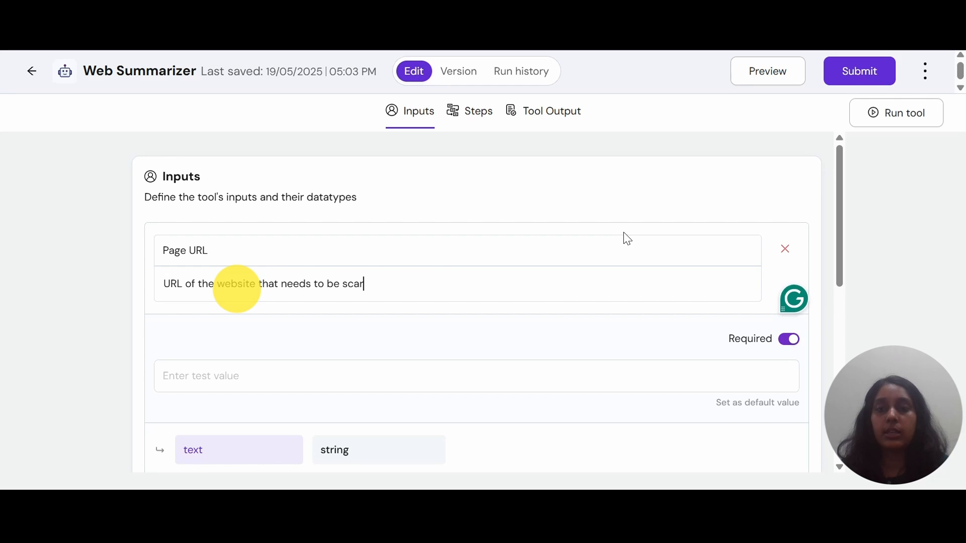
pyautogui.press('BackSpace')
pyautogui.press('BackSpace')
pyautogui.write('rapped')
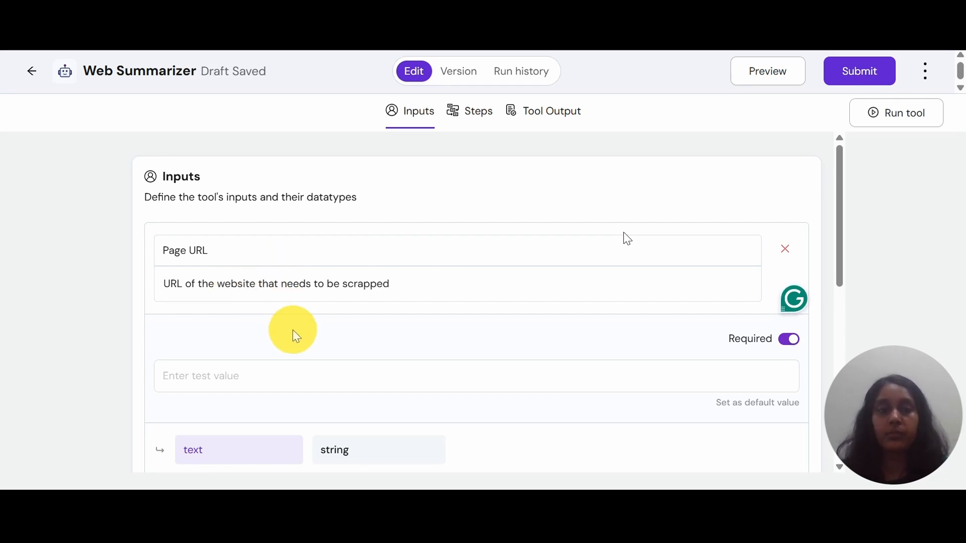
# Add a text input "Objective of Scraping" described as "what is the main objective of this website scraping? what are the main data points we want to extract?"
pyautogui.scroll(-5, 295, 335)
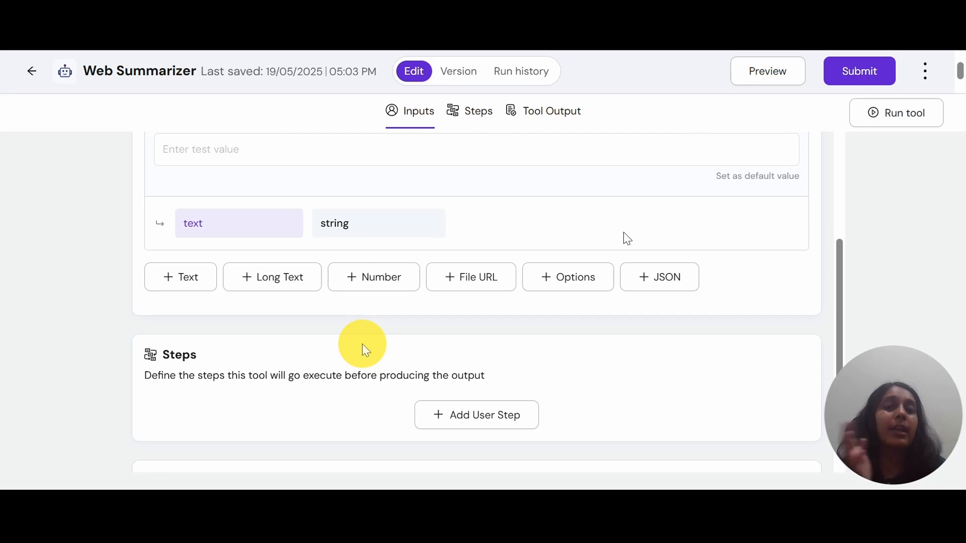
pyautogui.scroll(2, 362, 344)
pyautogui.scroll(-2, 362, 344)
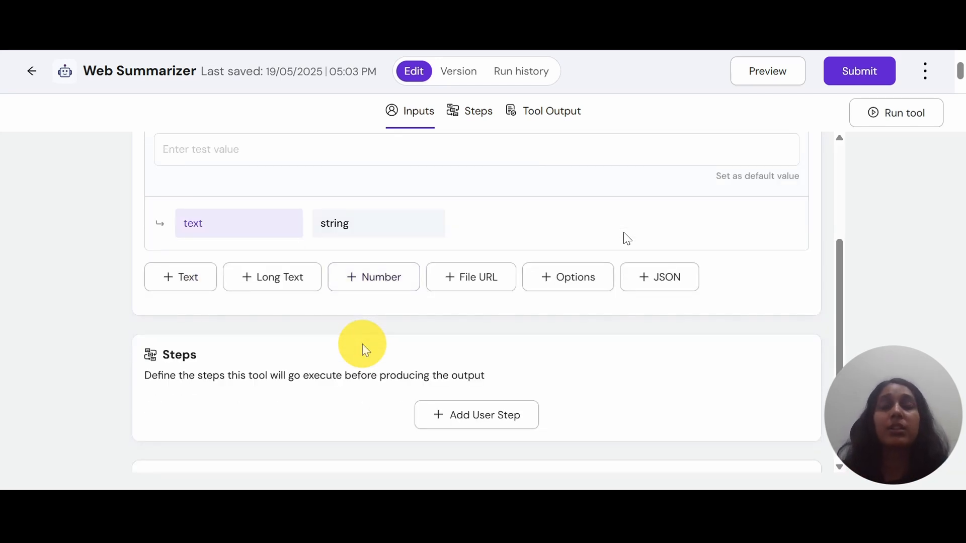
pyautogui.click(161, 278)
pyautogui.scroll(-2, 298, 295)
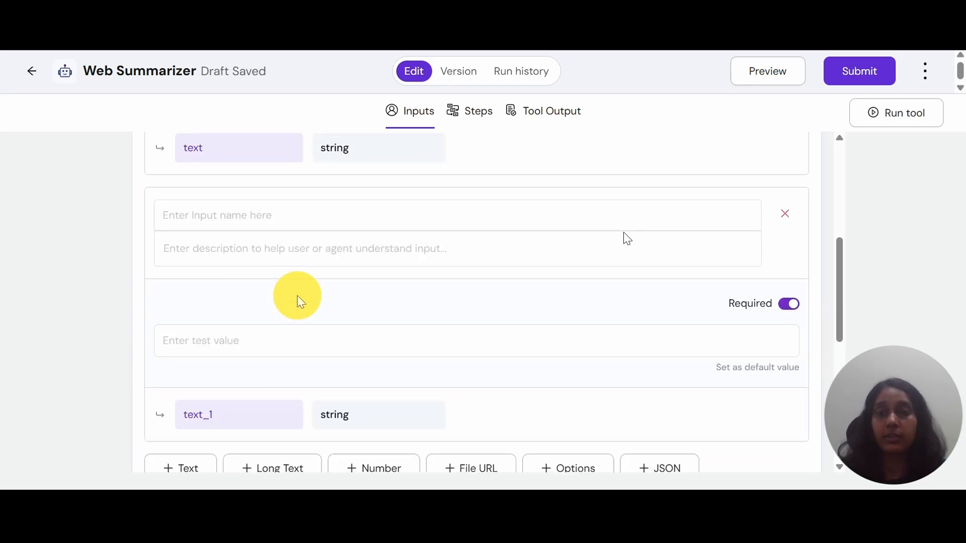
pyautogui.write('Ob')
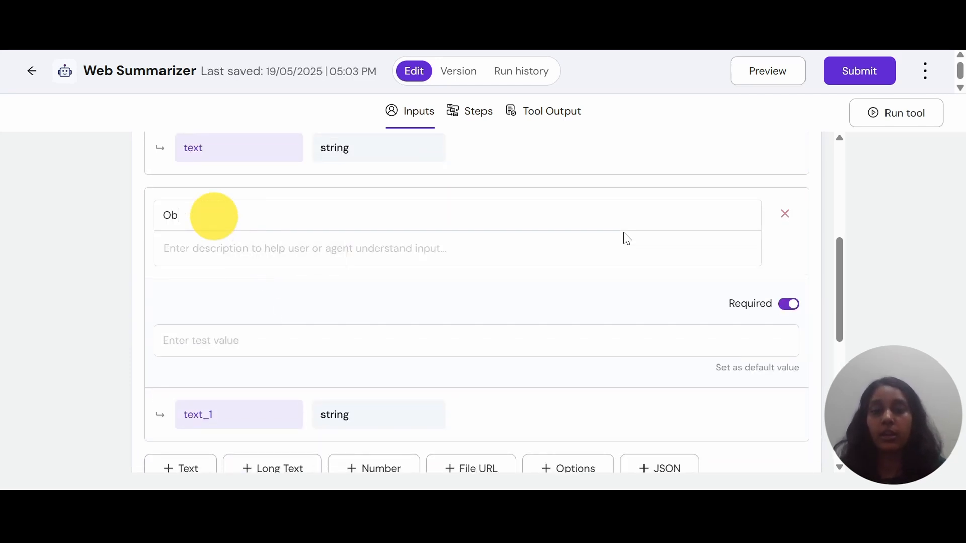
pyautogui.write('jective of S')
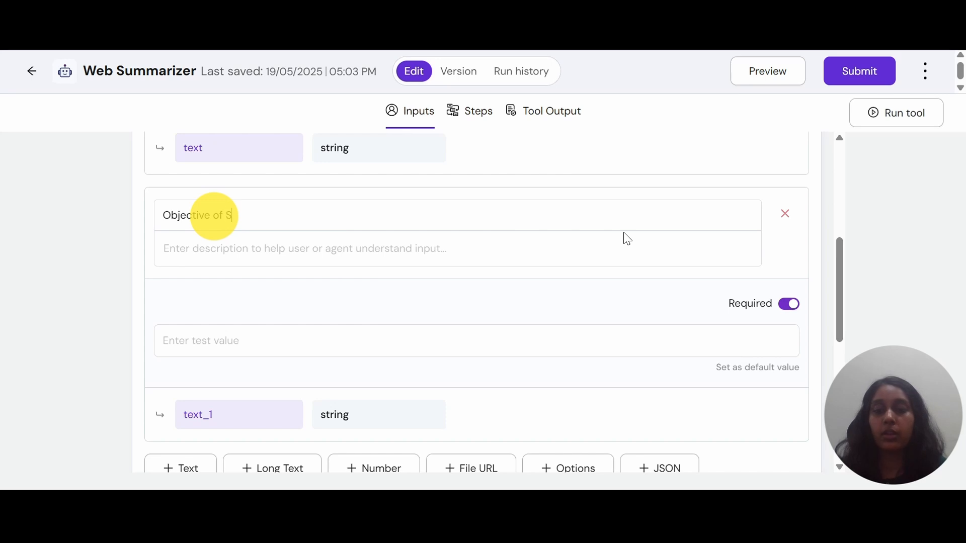
pyautogui.write('craping')
pyautogui.click(279, 251)
pyautogui.write('what is the main objective of this website scraping? what are the main data points we want to extract?')
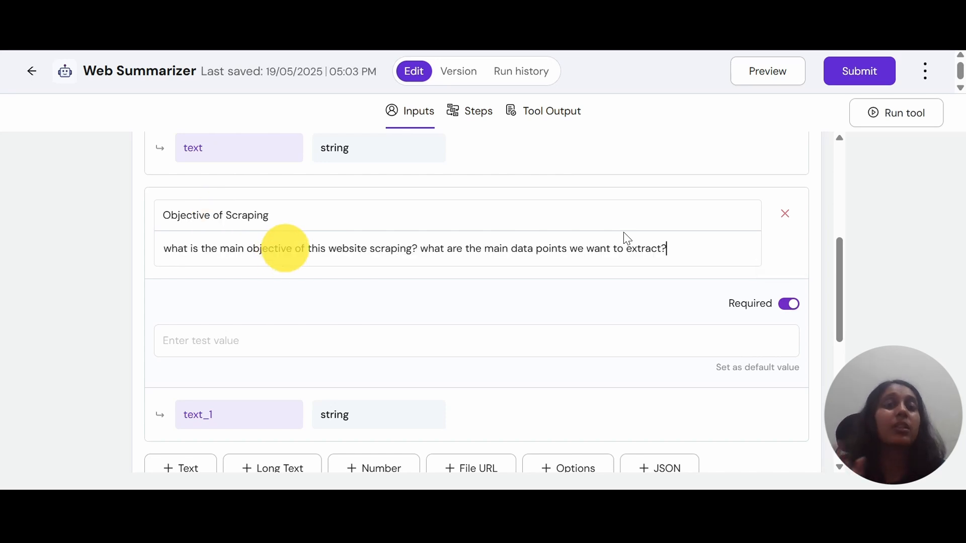
# Rename the variable of the Page URL input to "Website_URL"
pyautogui.scroll(1, 285, 248)
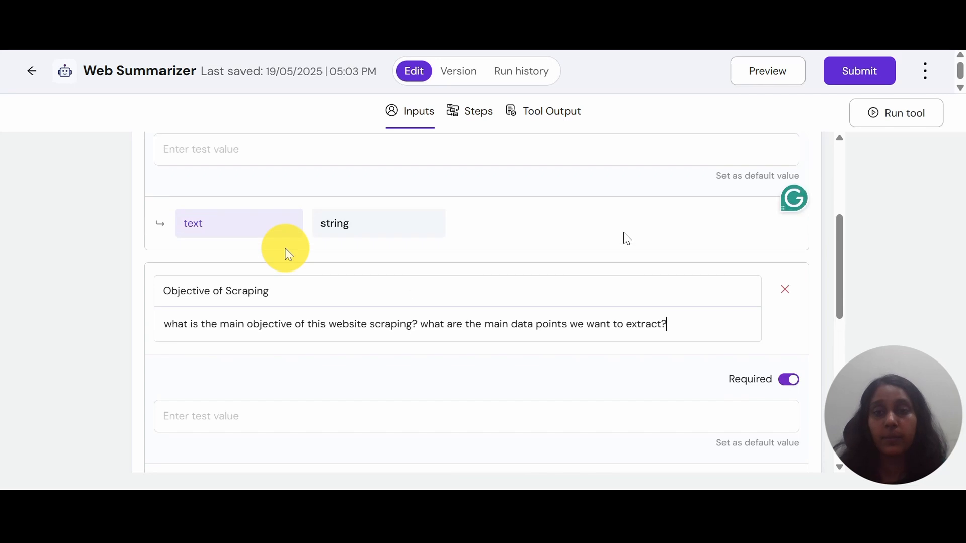
pyautogui.scroll(-1, 321, 215)
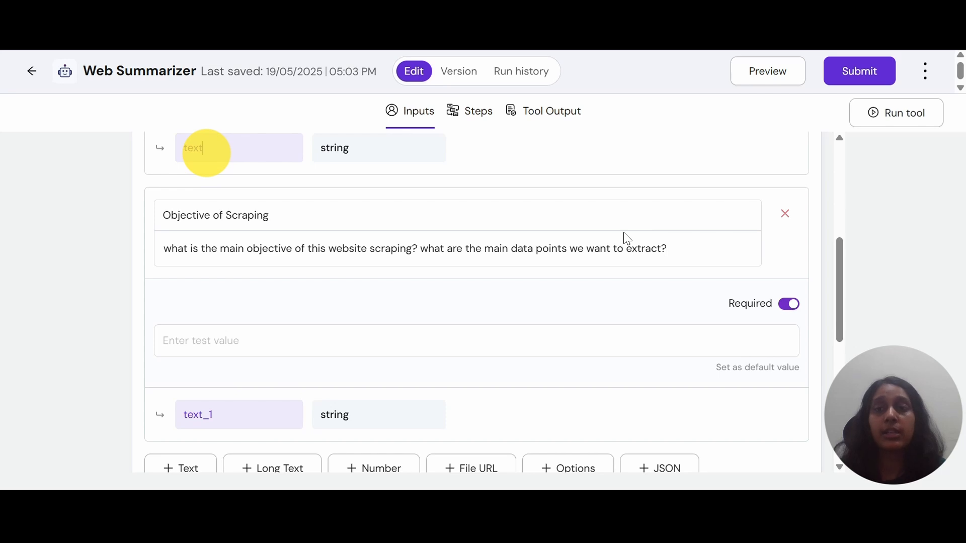
pyautogui.moveTo(206, 151); pyautogui.dragTo(182, 150)
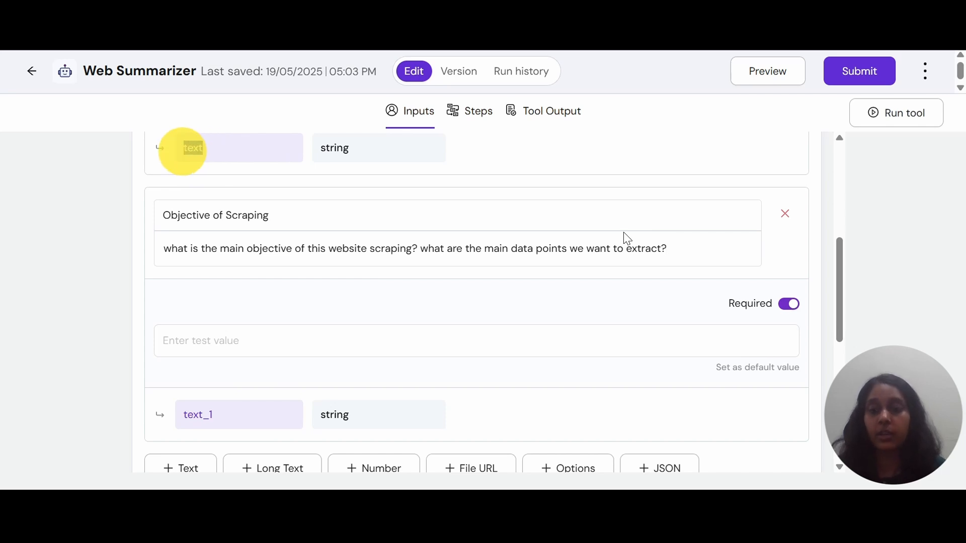
pyautogui.write('Web')
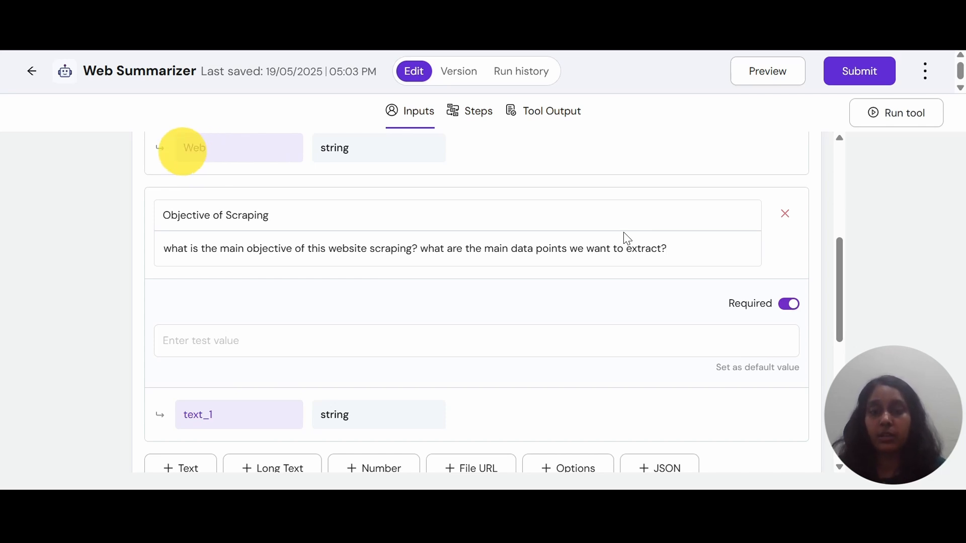
pyautogui.write('site_UR')
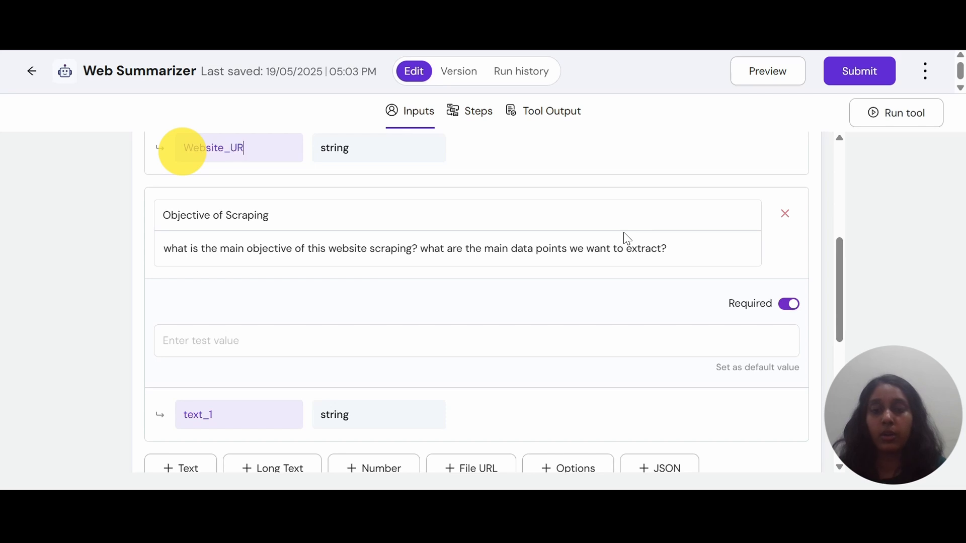
pyautogui.write('L')
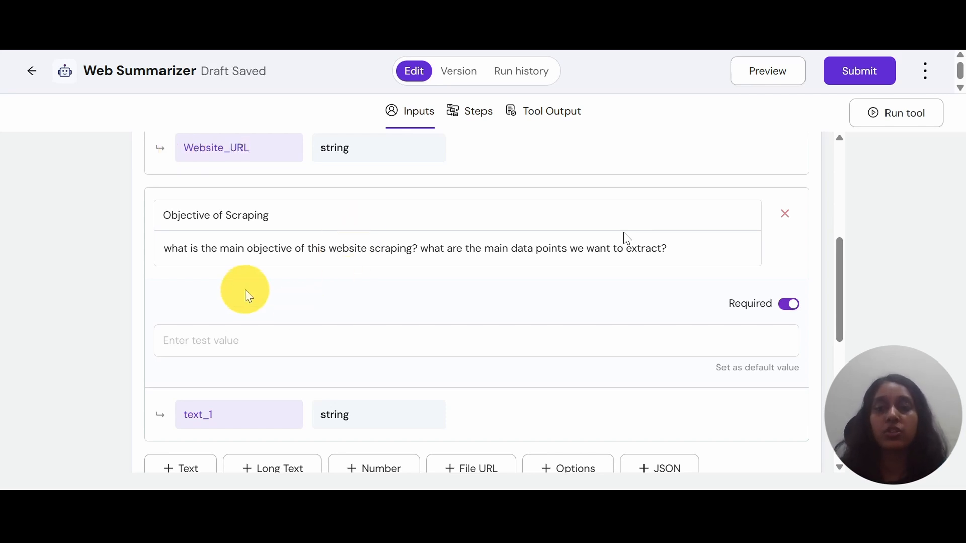
# Rename the variable of the Objective of Scraping input to "Objective"
pyautogui.scroll(-3, 269, 363)
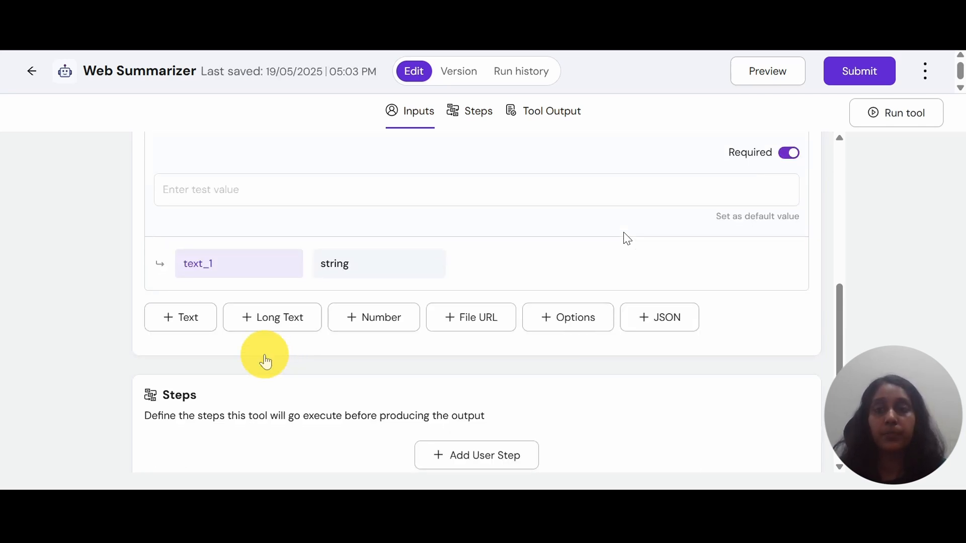
pyautogui.click(198, 264)
pyautogui.doubleClick(183, 264)
pyautogui.write('O')
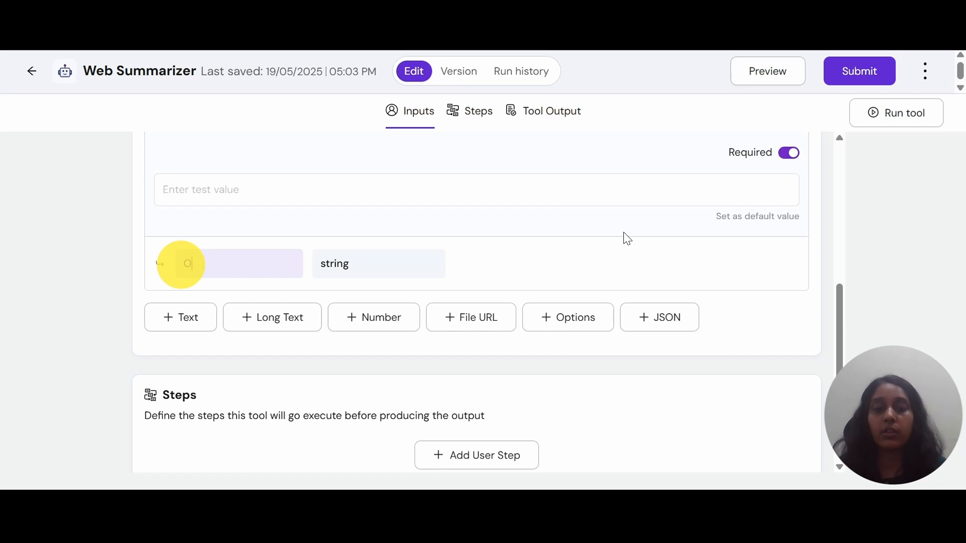
pyautogui.write('bjective')
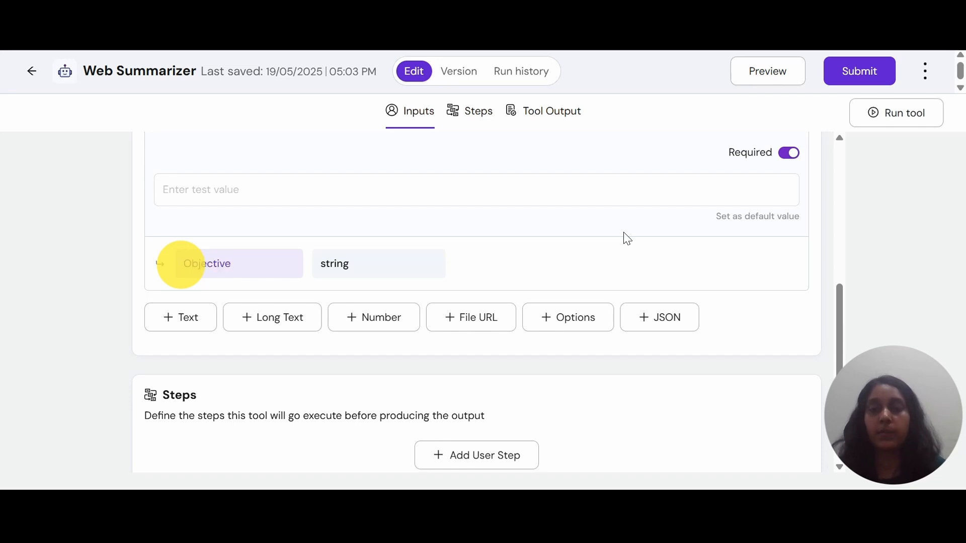
# Add the pre-defined Web Scraper step as the tool's first step
pyautogui.scroll(-3, 582, 264)
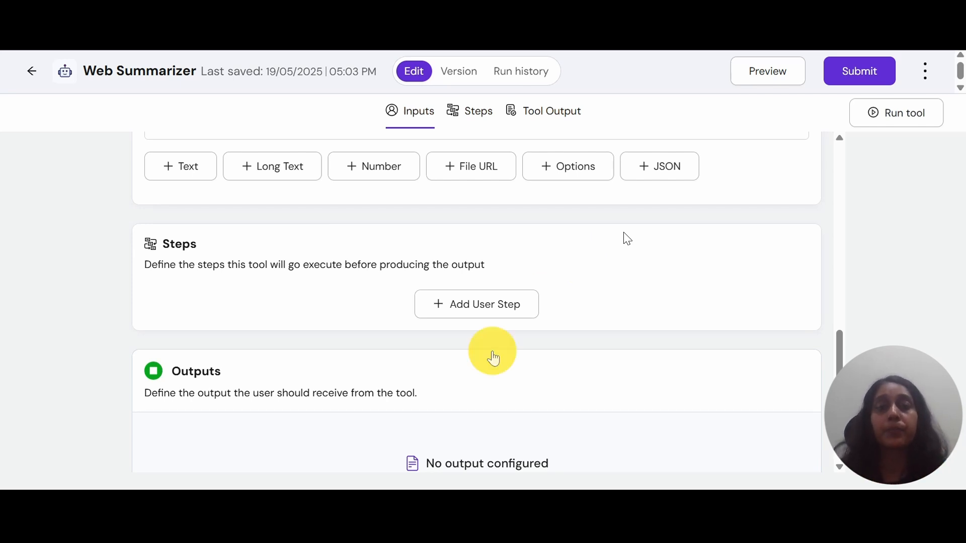
pyautogui.click(500, 307)
pyautogui.scroll(-5, 567, 241)
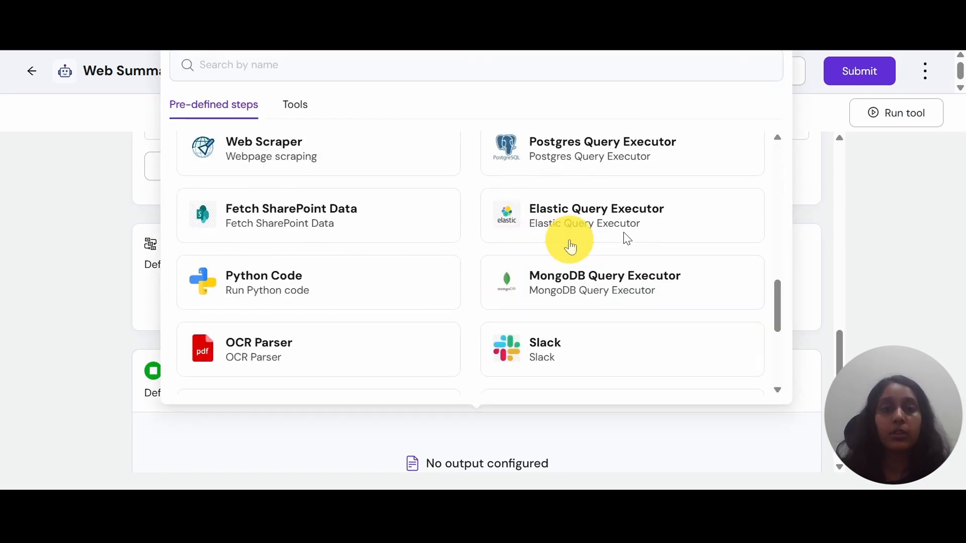
pyautogui.scroll(5, 566, 238)
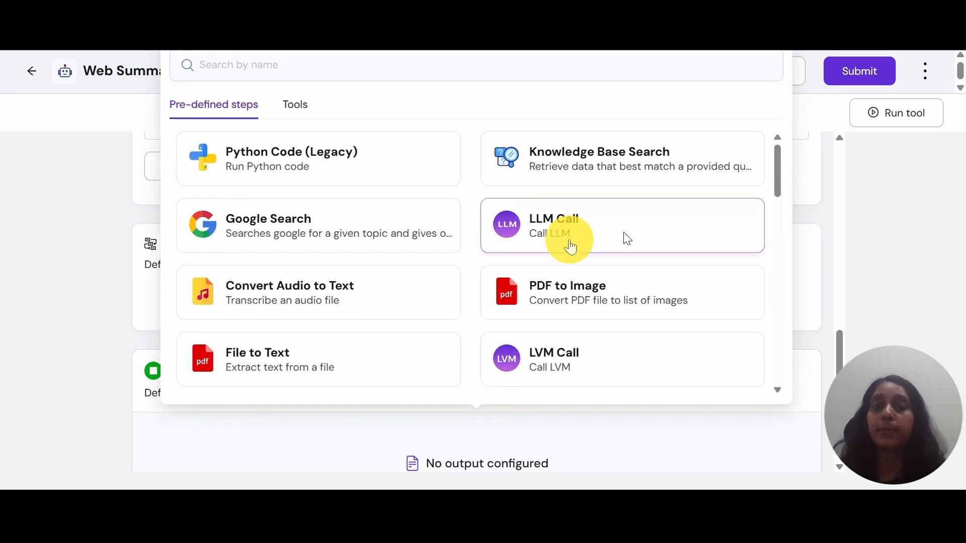
pyautogui.scroll(-8, 570, 246)
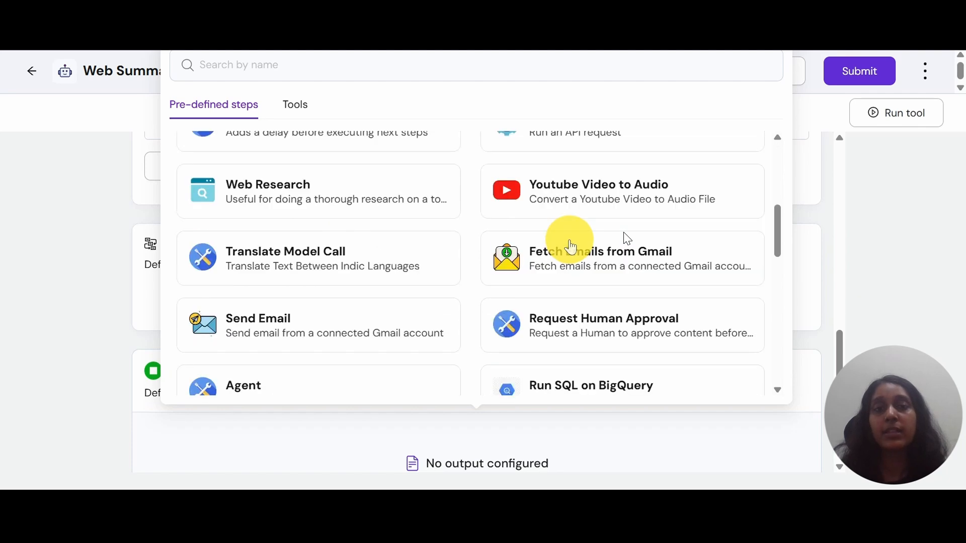
pyautogui.scroll(6, 570, 246)
pyautogui.scroll(3, 571, 247)
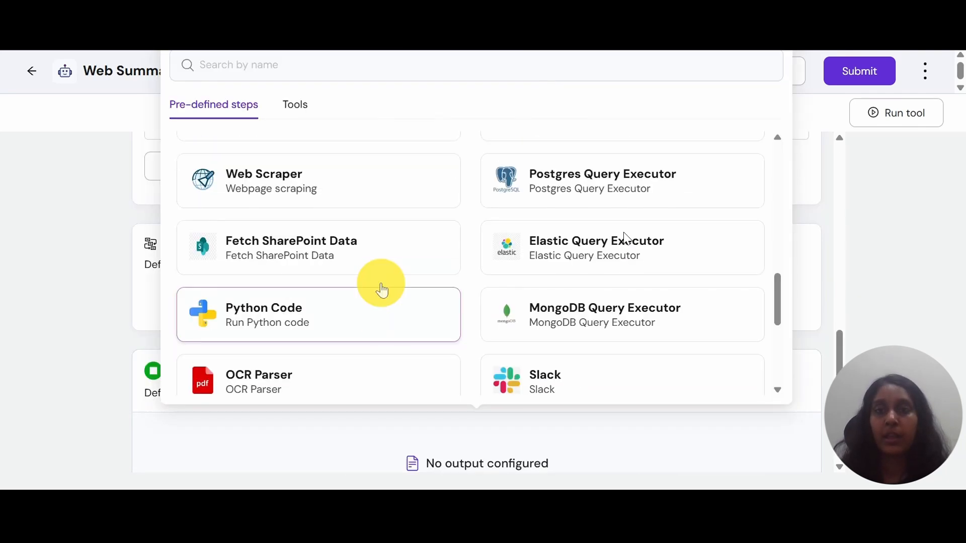
pyautogui.scroll(1, 253, 221)
pyautogui.click(253, 221)
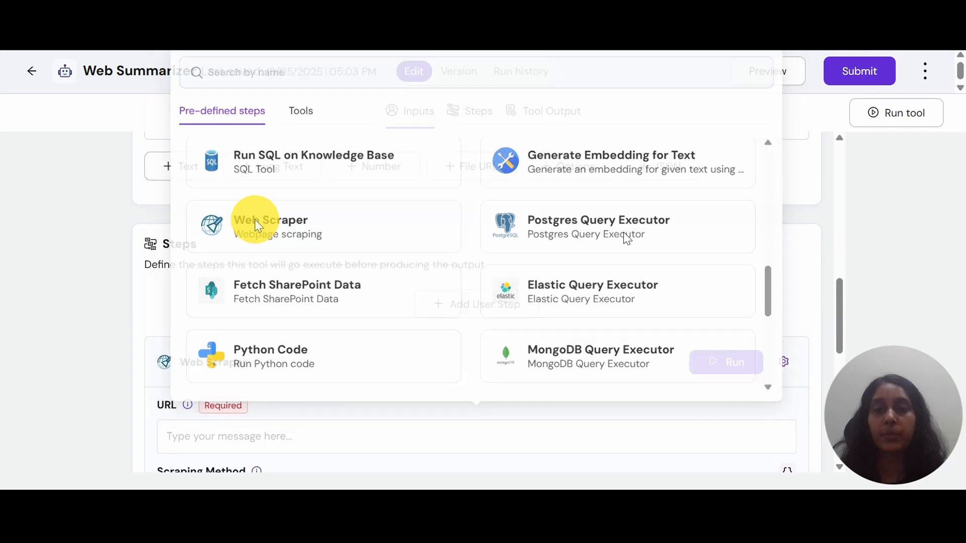
# Set the Web Scraper's URL to the input variable {{Website_URL}}
pyautogui.scroll(-3, 330, 312)
pyautogui.moveTo(187, 256)
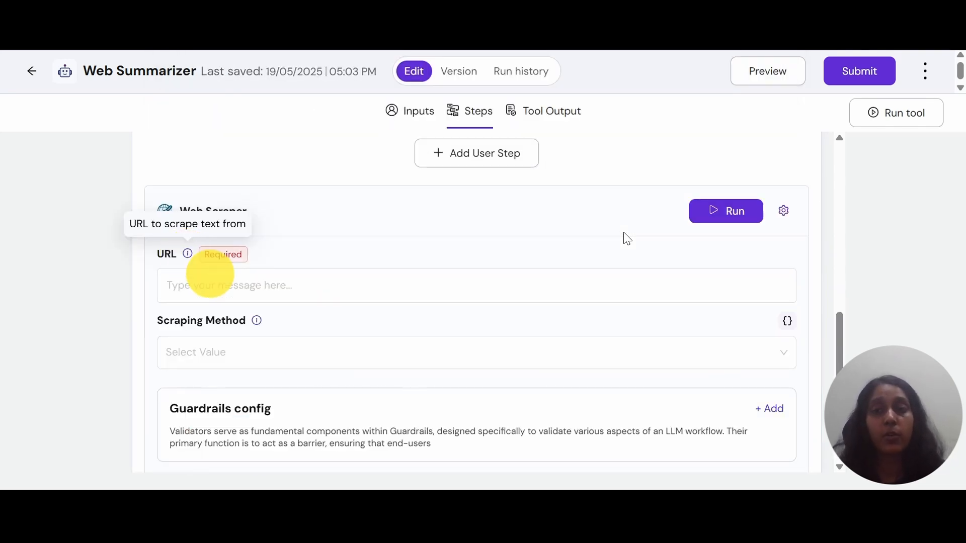
pyautogui.click(278, 289)
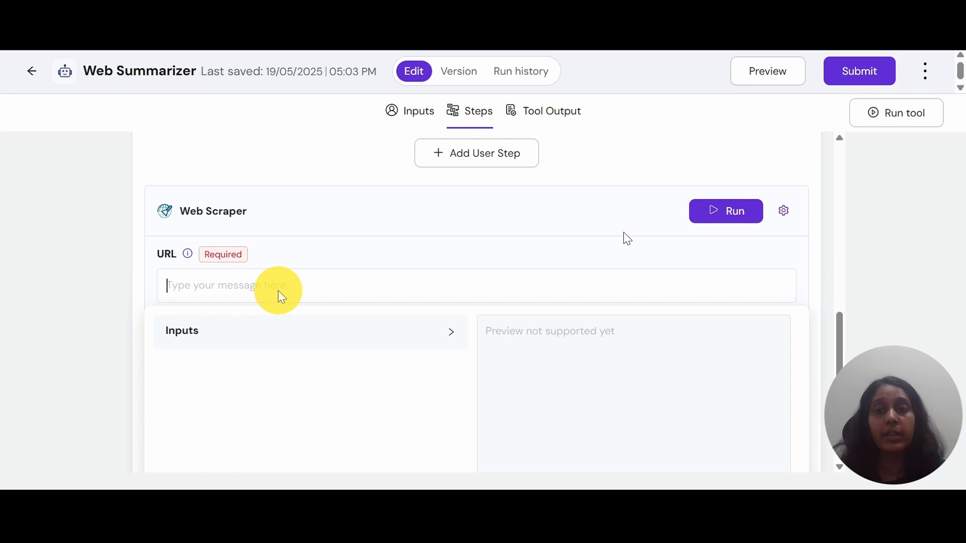
pyautogui.scroll(5, 278, 292)
pyautogui.scroll(-6, 282, 289)
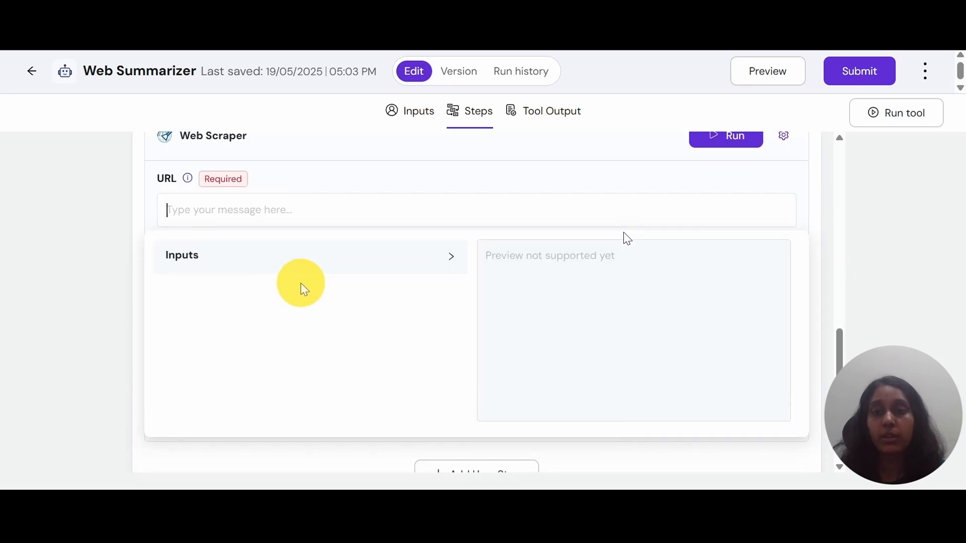
pyautogui.click(324, 265)
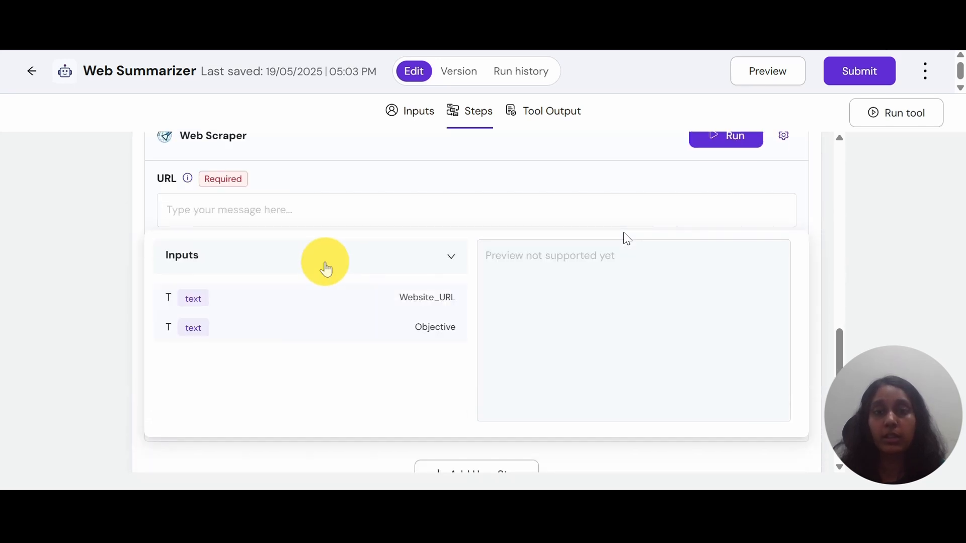
pyautogui.click(319, 299)
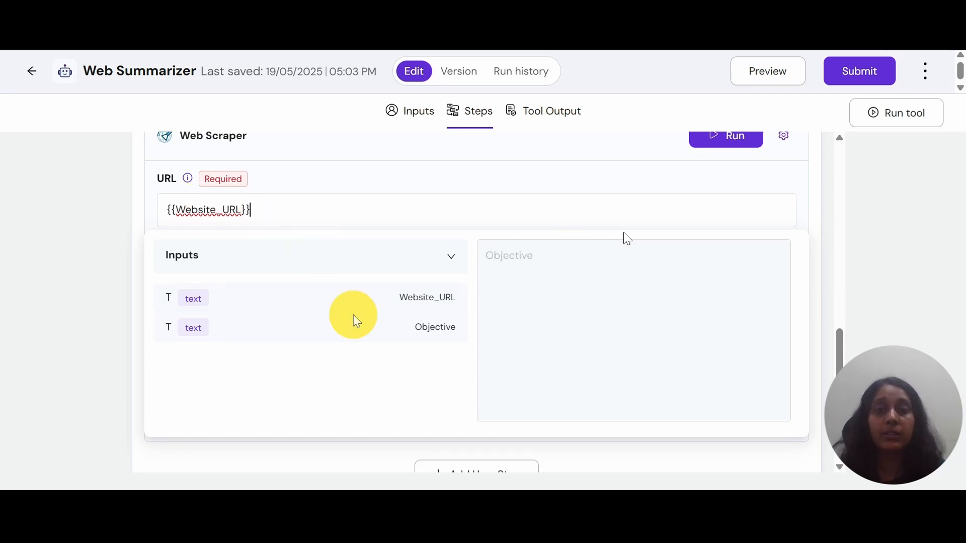
pyautogui.click(87, 301)
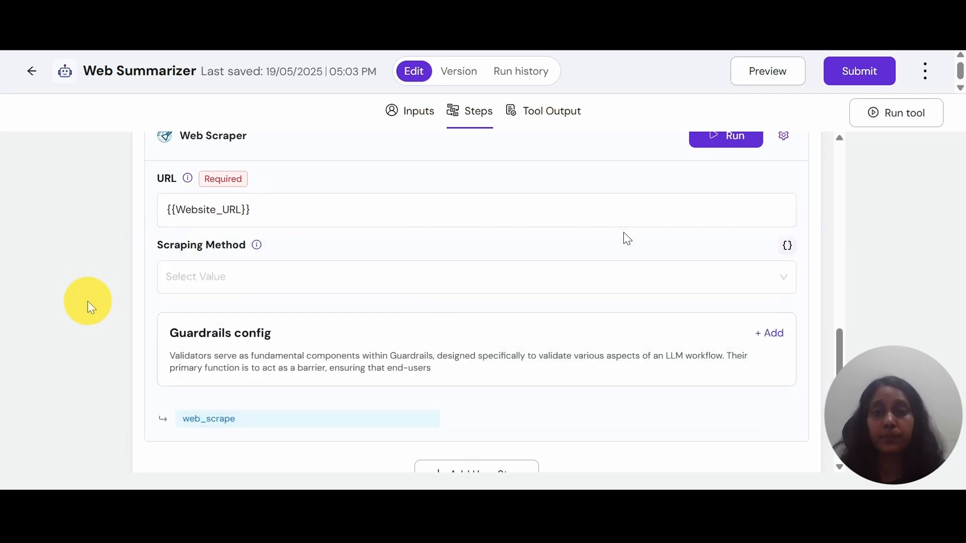
# Add an LLM Call step after the Web Scraper step
pyautogui.scroll(-2, 310, 305)
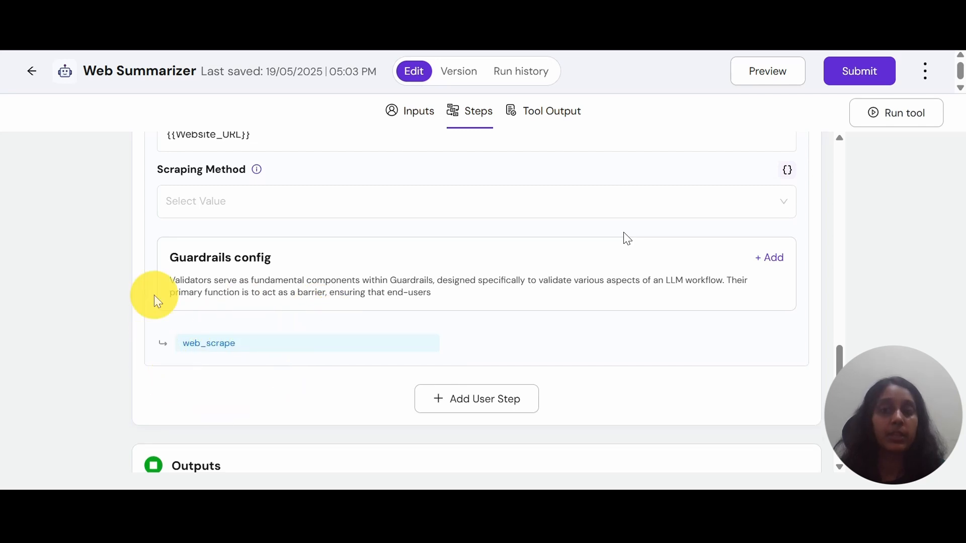
pyautogui.scroll(-4, 533, 348)
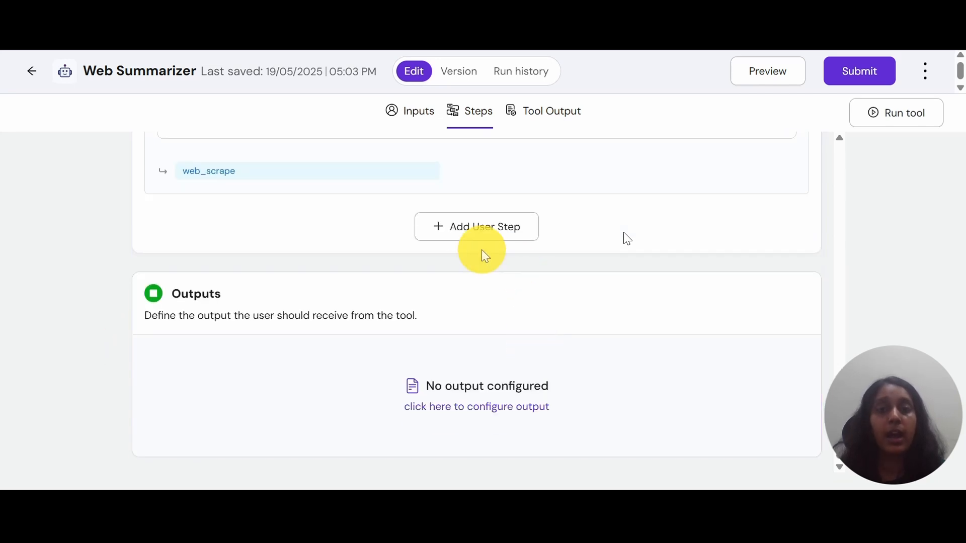
pyautogui.click(467, 236)
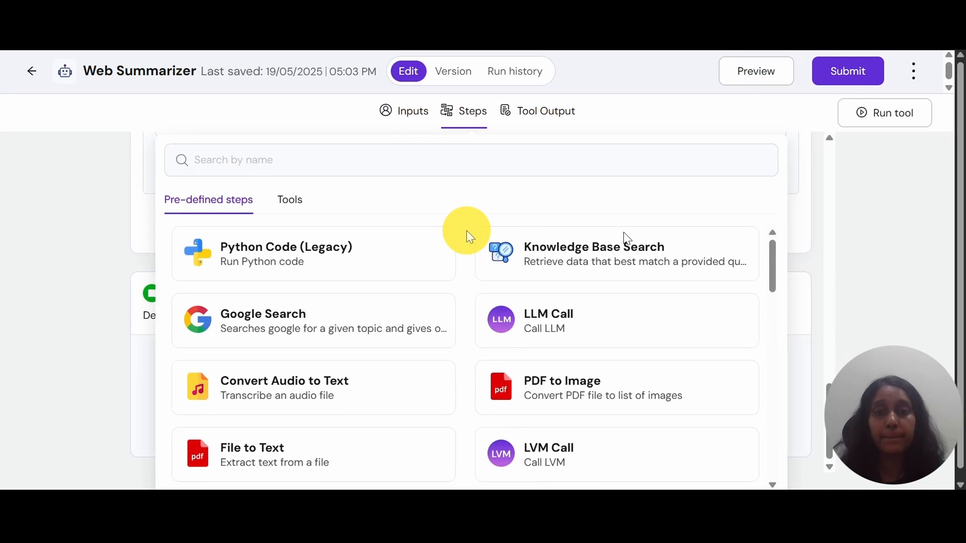
pyautogui.click(550, 333)
# Write the LLM prompt: pass {{web_scrape.text}} as content from {{website_url}}, request a summary based on {{Objective}} and key information in less than 400 words
pyautogui.scroll(-5, 453, 302)
pyautogui.click(272, 226)
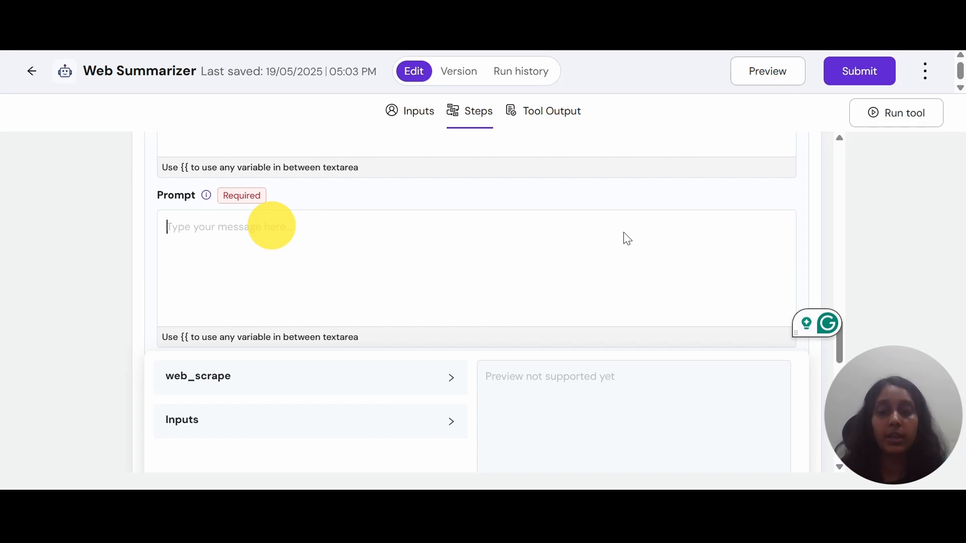
pyautogui.write('{{web_scrape.text}}  Above is the website content from {{website_url}}; Please help summarise the website based on this objective: {{objective_of_scraping}};  Please generate a summary & extract key information less than 400 words:')
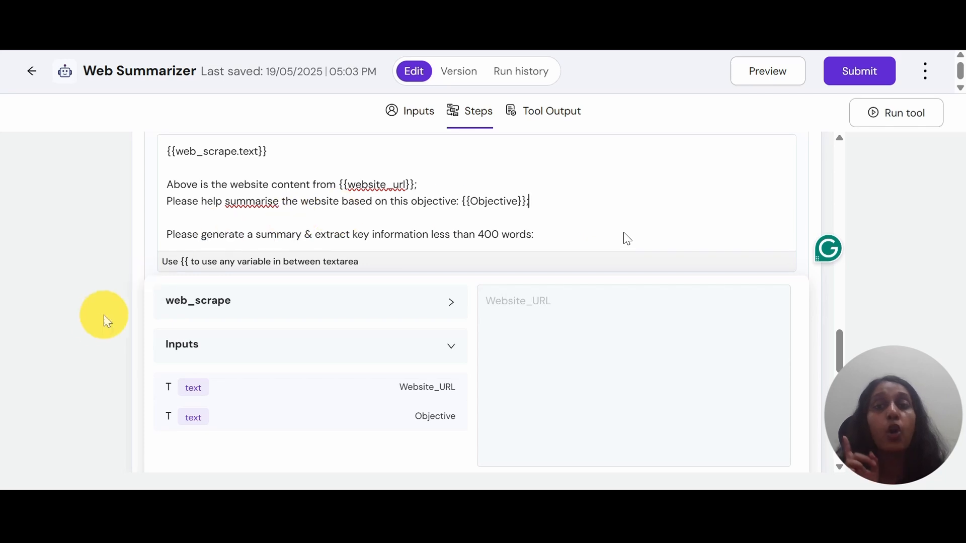
pyautogui.click(83, 327)
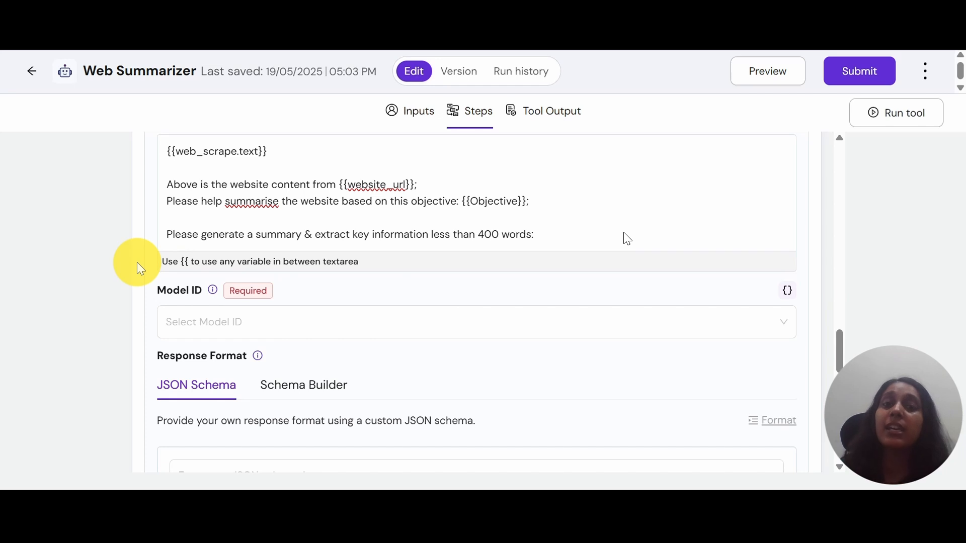
# Review the prompt against the tool's inputs and set the LLM Call's model to openai/gpt-4o-mini
pyautogui.scroll(2, 136, 262)
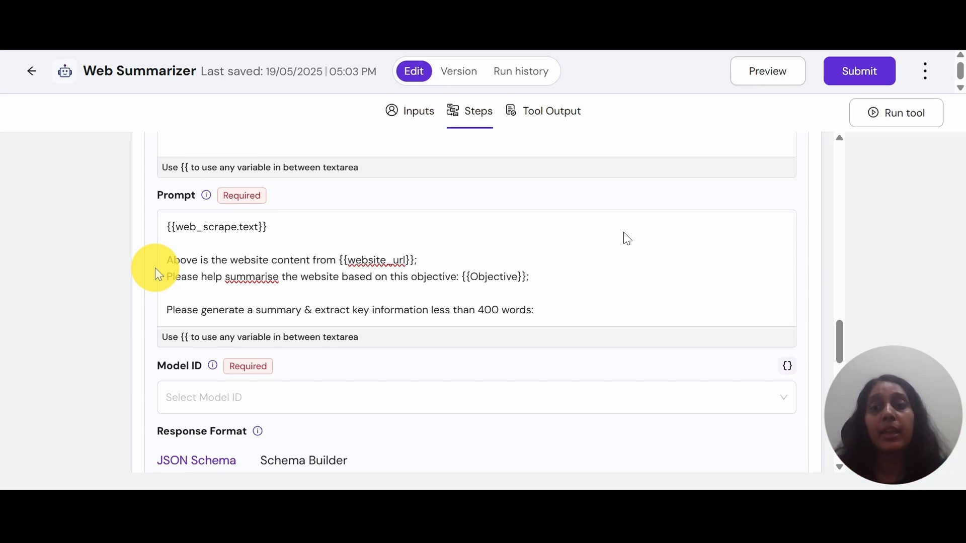
pyautogui.scroll(15, 155, 268)
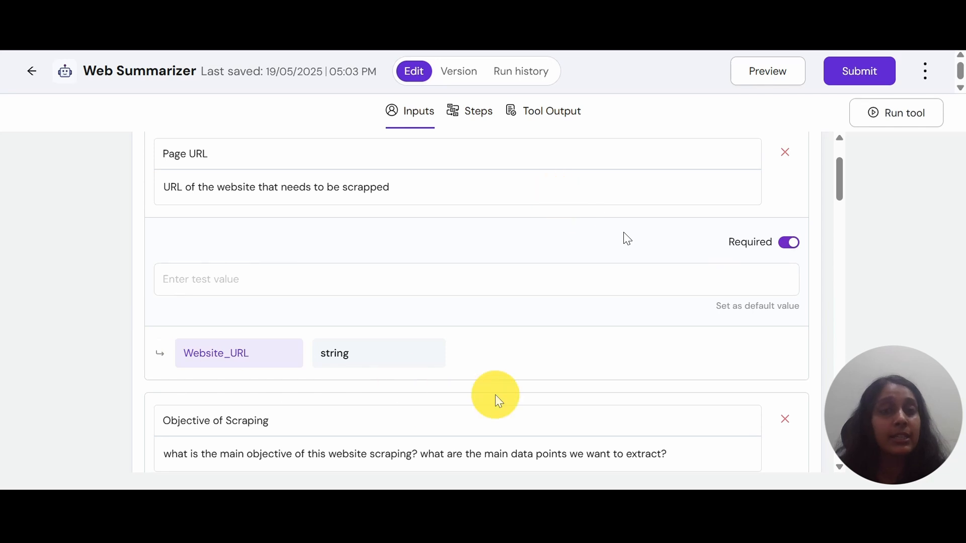
pyautogui.scroll(-15, 459, 312)
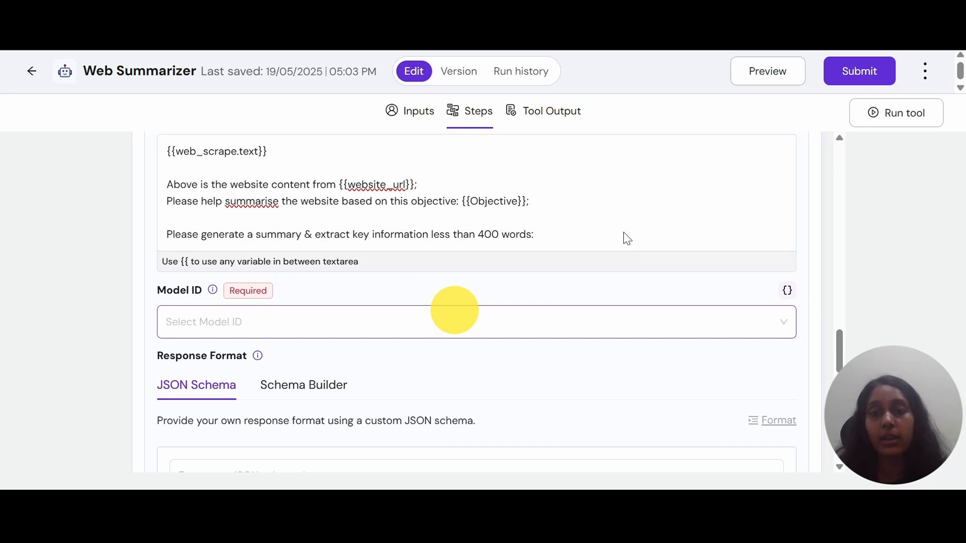
pyautogui.scroll(-2, 454, 310)
pyautogui.click(377, 250)
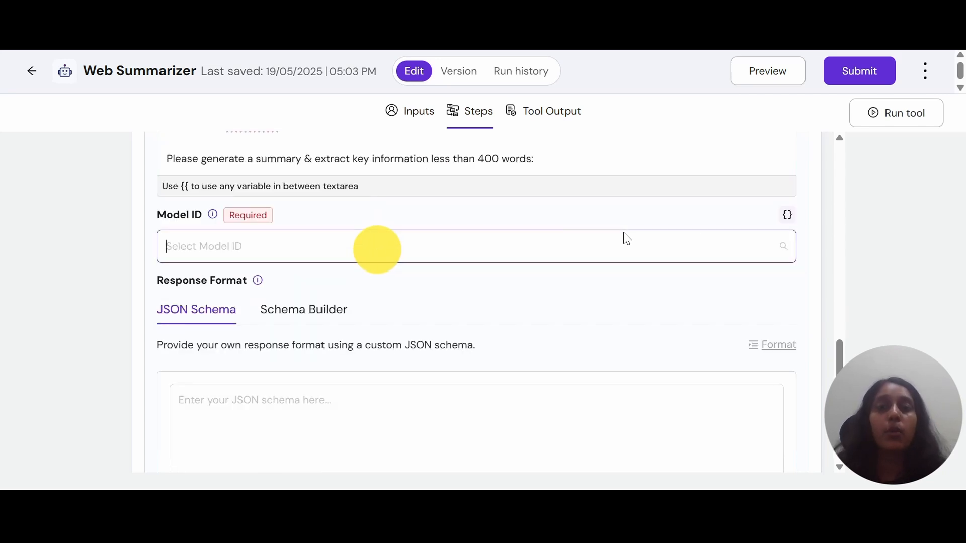
pyautogui.click(241, 286)
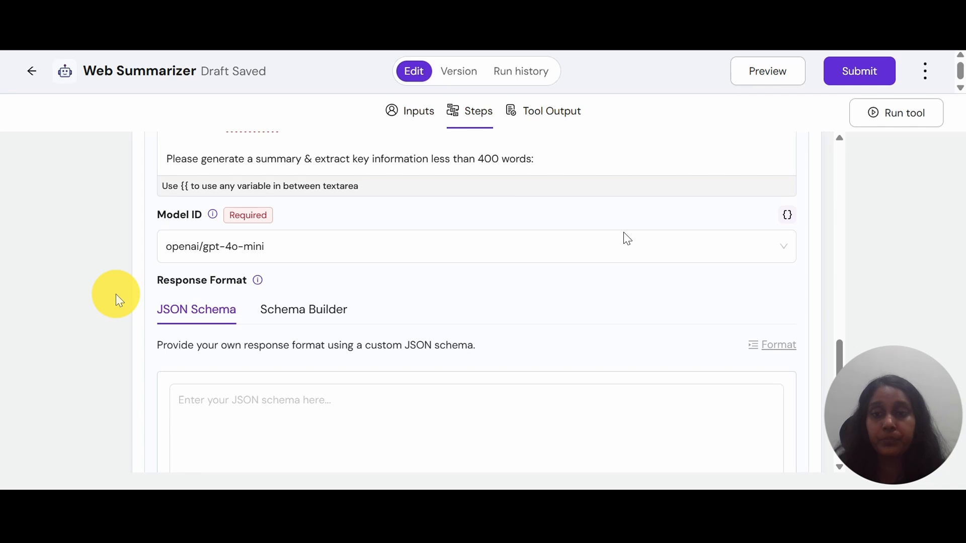
# Add a final output to the tool and name its variable The Summary
pyautogui.scroll(-10, 606, 255)
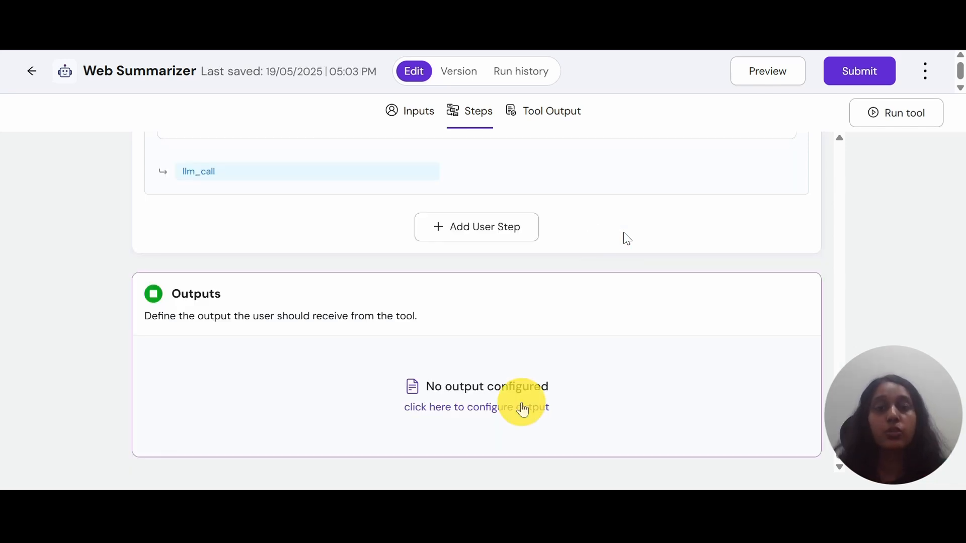
pyautogui.click(487, 407)
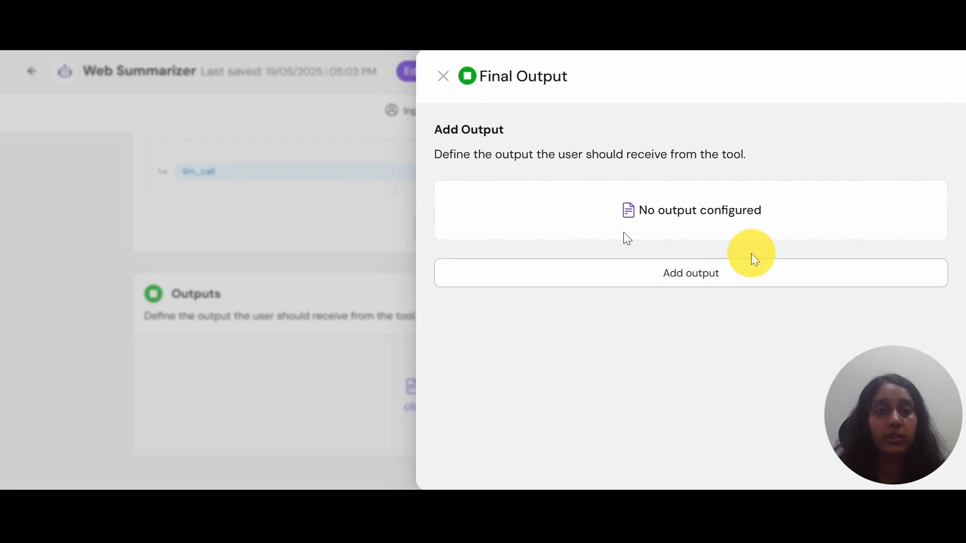
pyautogui.click(693, 274)
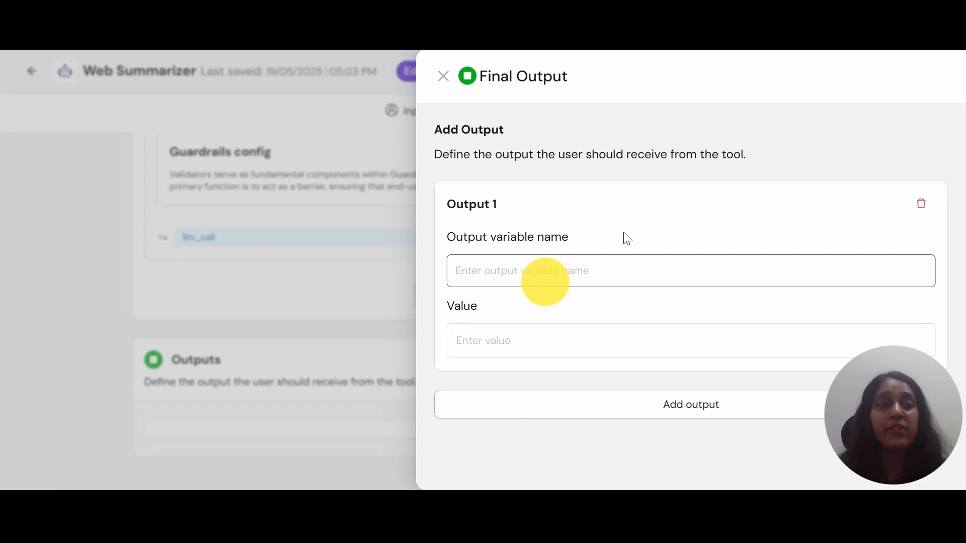
pyautogui.click(545, 281)
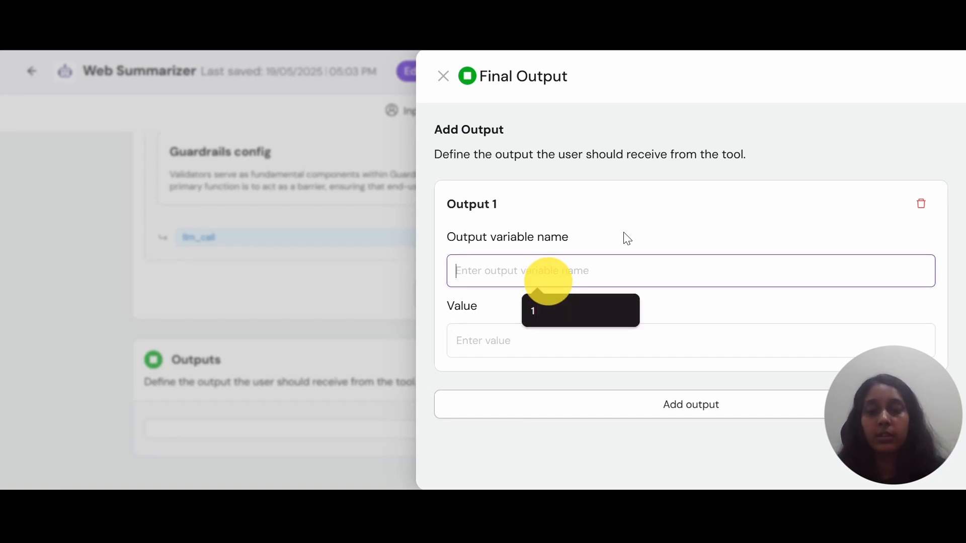
pyautogui.write('The S')
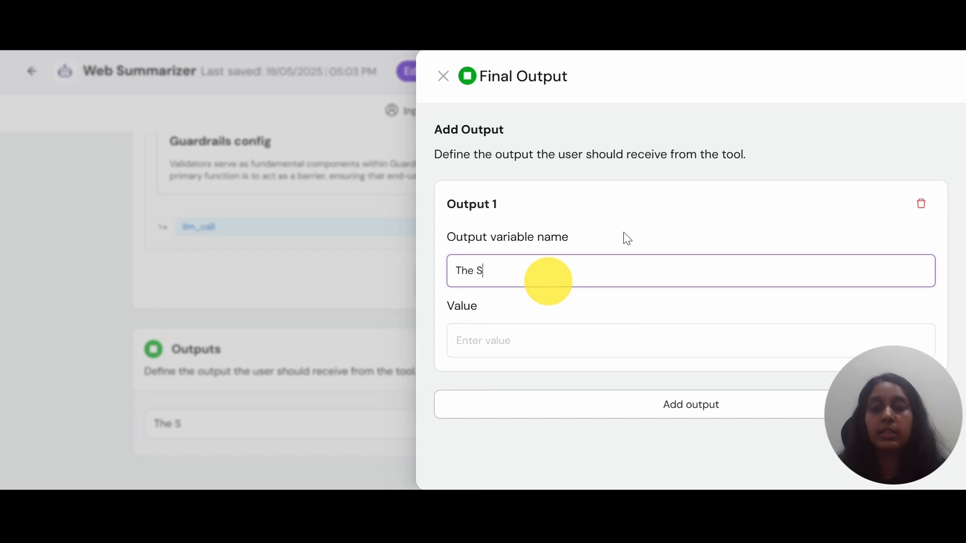
pyautogui.write('ummary')
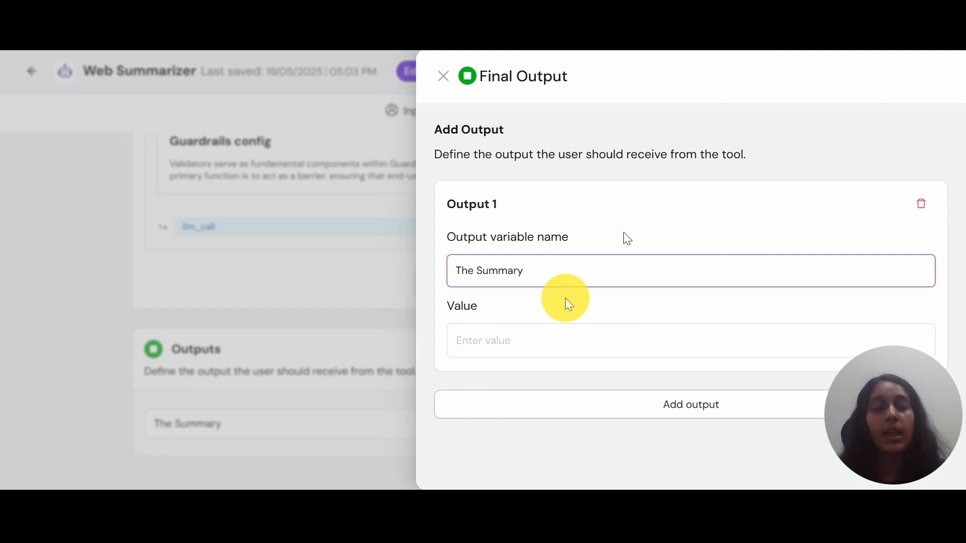
# Set the value of The Summary output to the LLM answer variable {{llm_call.answer}}
pyautogui.click(571, 310)
pyautogui.scroll(-2, 558, 334)
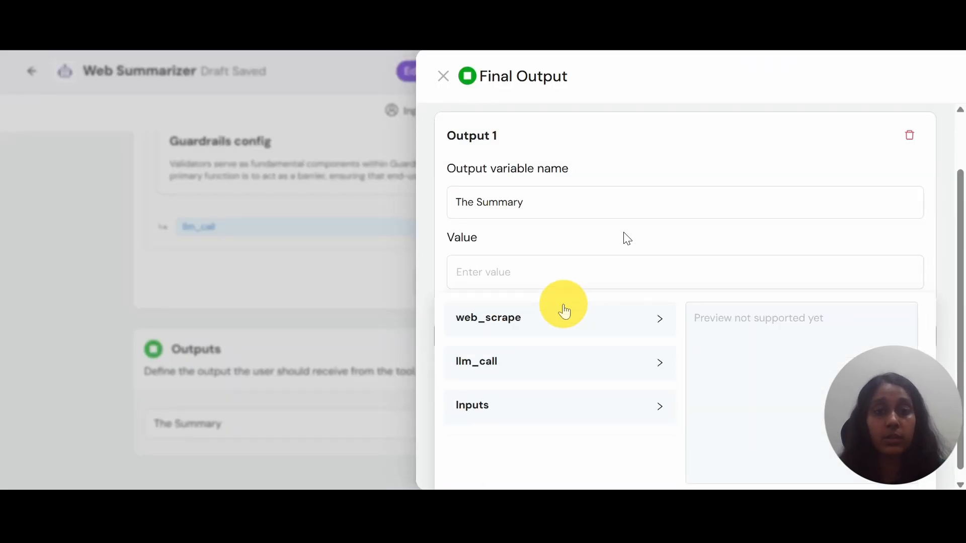
pyautogui.click(603, 367)
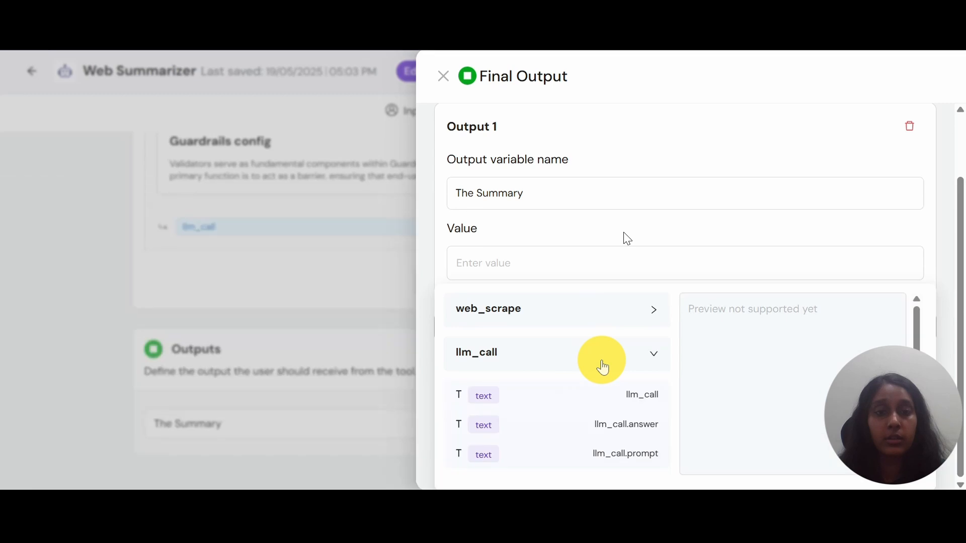
pyautogui.scroll(-1, 583, 393)
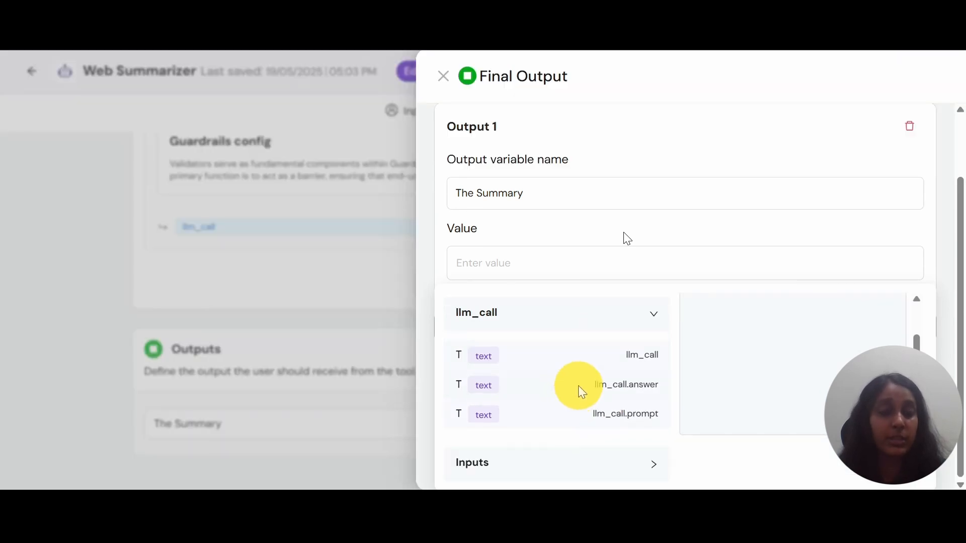
pyautogui.click(582, 392)
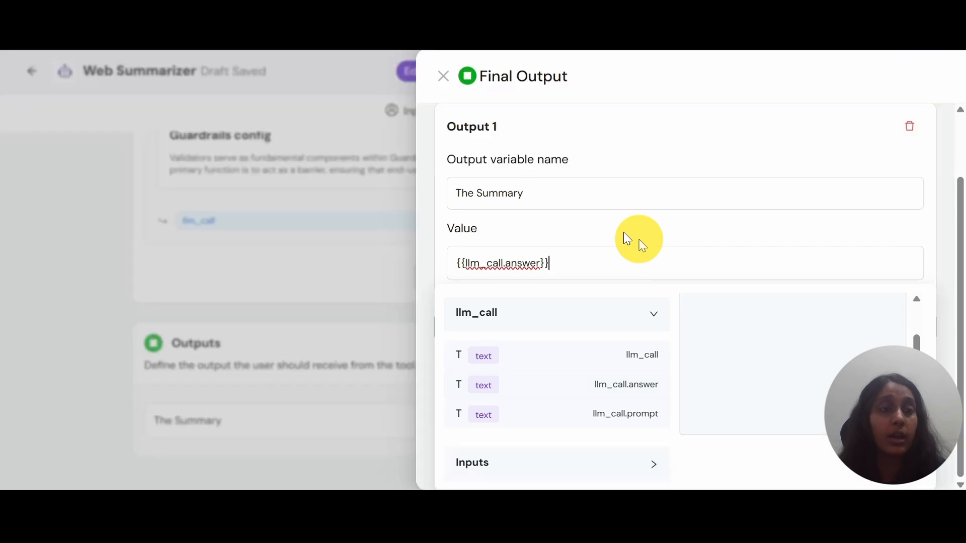
pyautogui.click(614, 227)
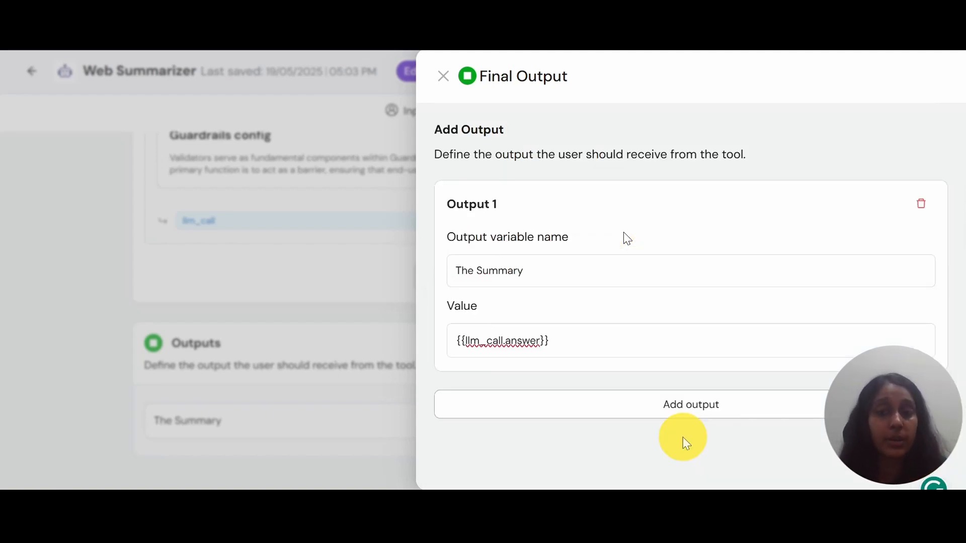
pyautogui.click(624, 405)
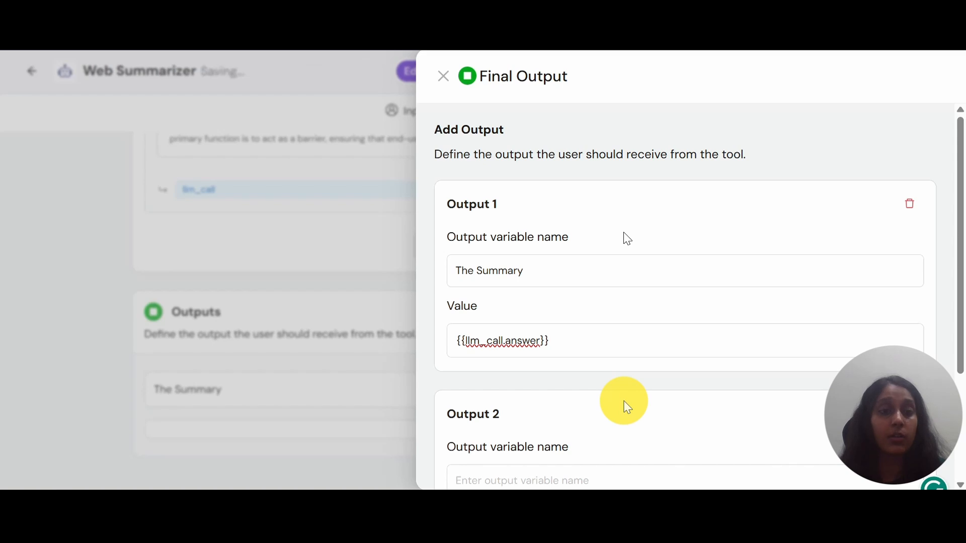
pyautogui.scroll(-3, 624, 402)
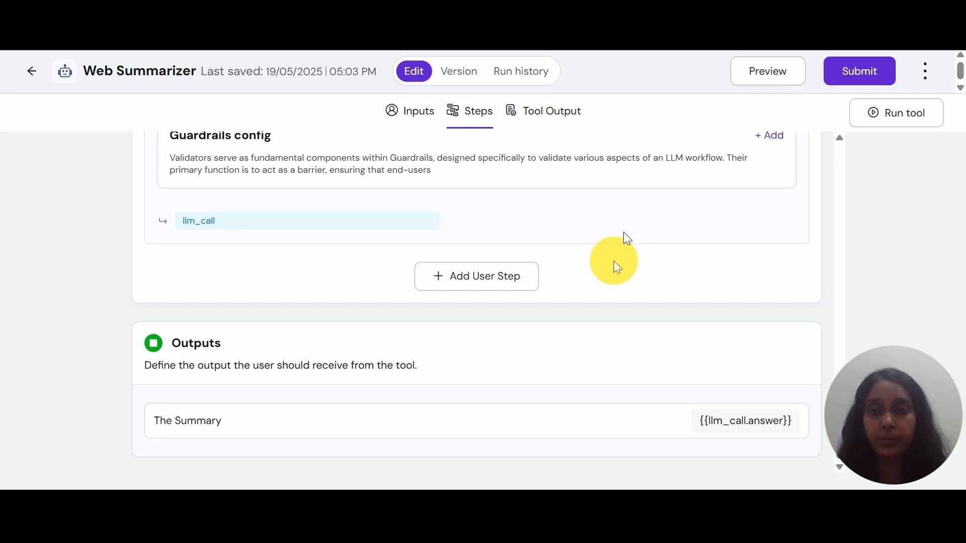
# Enter simplai.ai as the test value of the Page URL input
pyautogui.scroll(10, 615, 282)
pyautogui.scroll(10, 624, 332)
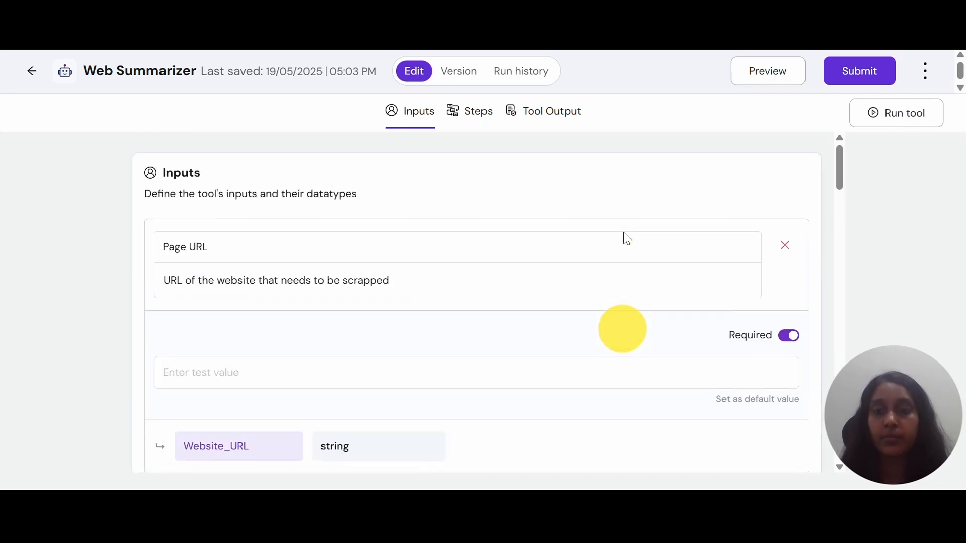
pyautogui.click(468, 376)
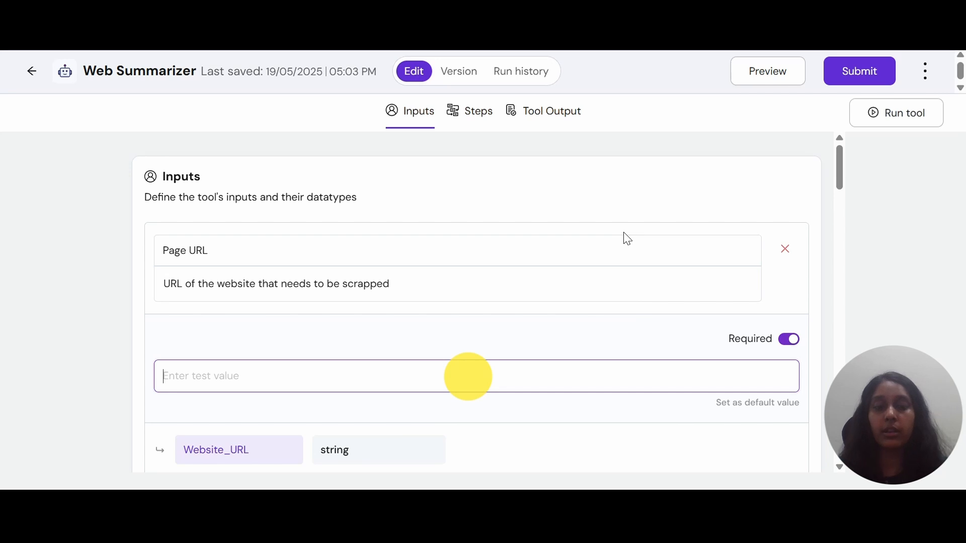
pyautogui.write('simplai.ai')
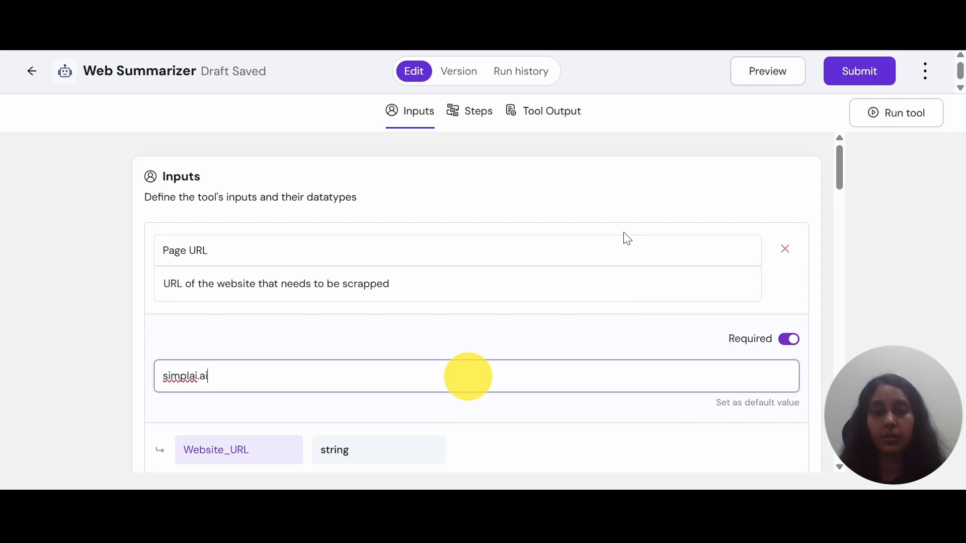
pyautogui.click(94, 343)
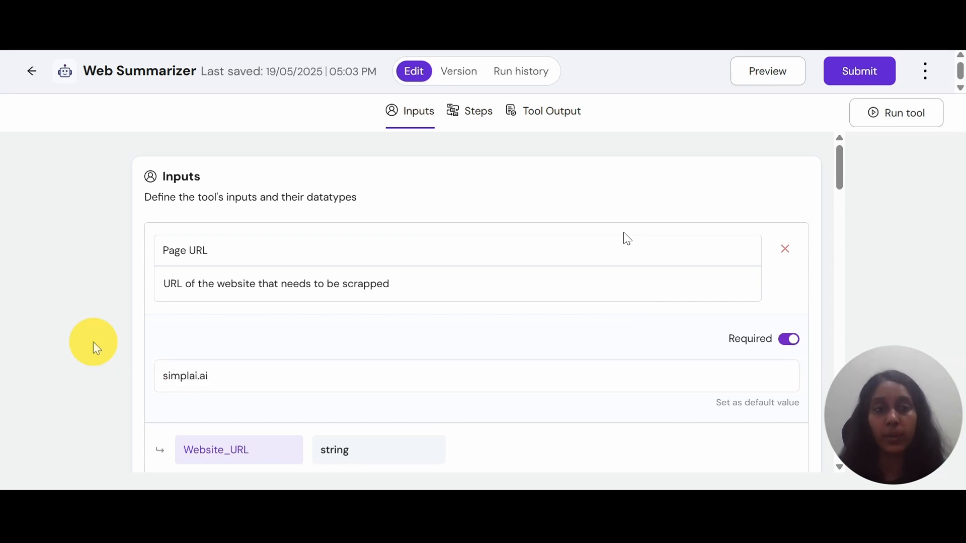
# Enter "extract all the necessary details about the features of the platform" as the Objective of Scraping input's test value
pyautogui.scroll(-7, 299, 344)
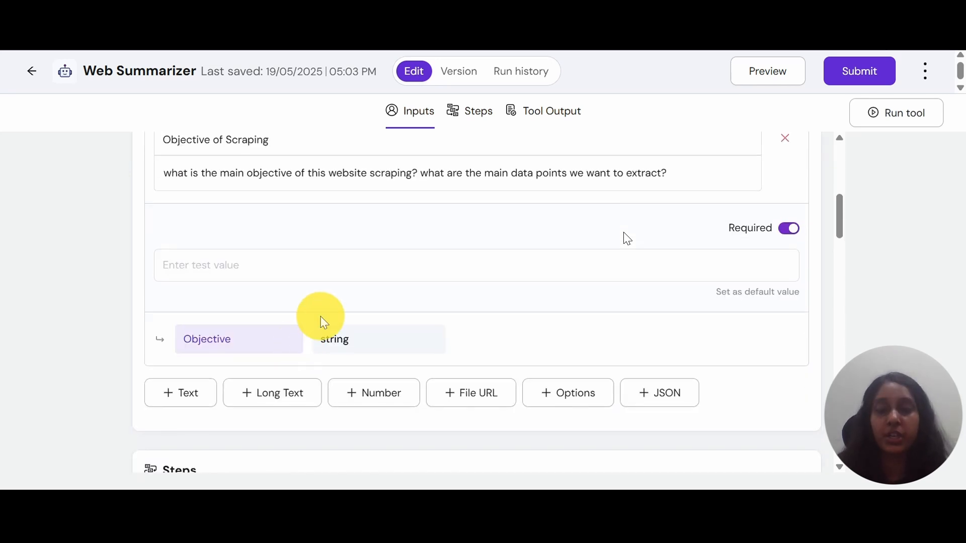
pyautogui.scroll(2, 324, 322)
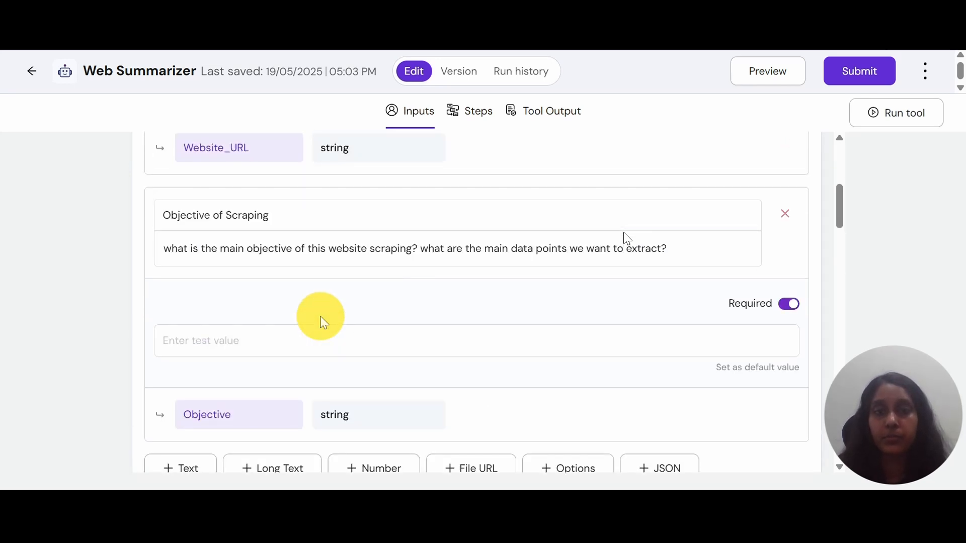
pyautogui.click(326, 336)
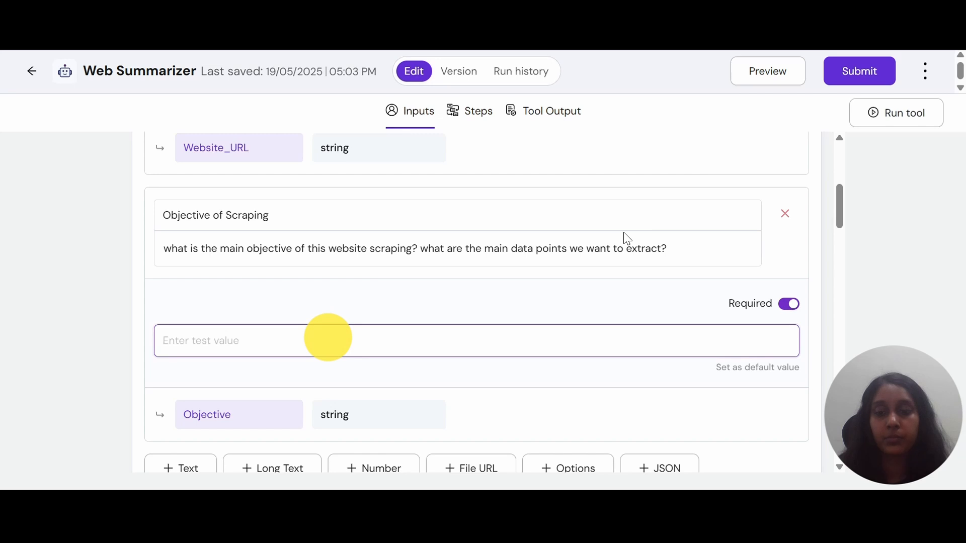
pyautogui.write('extract a')
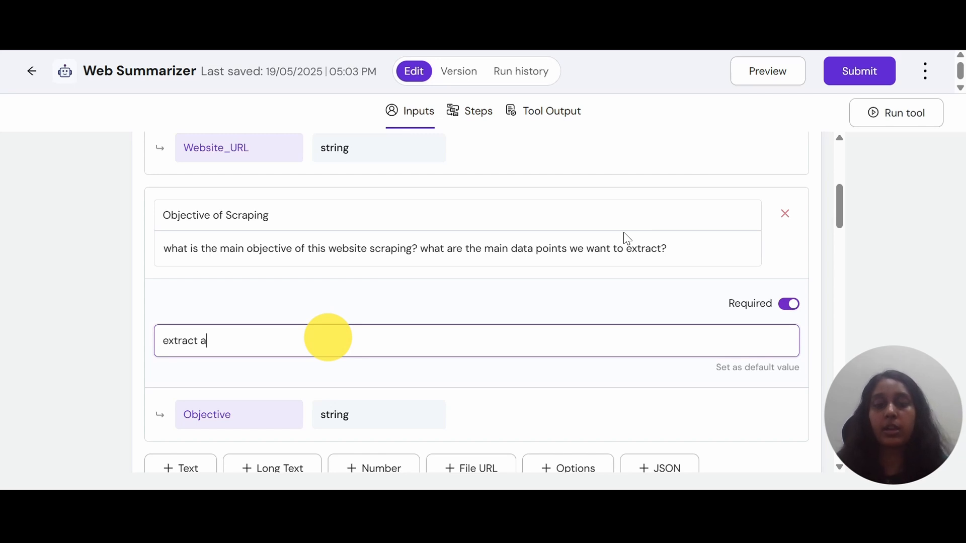
pyautogui.write('ll the necess')
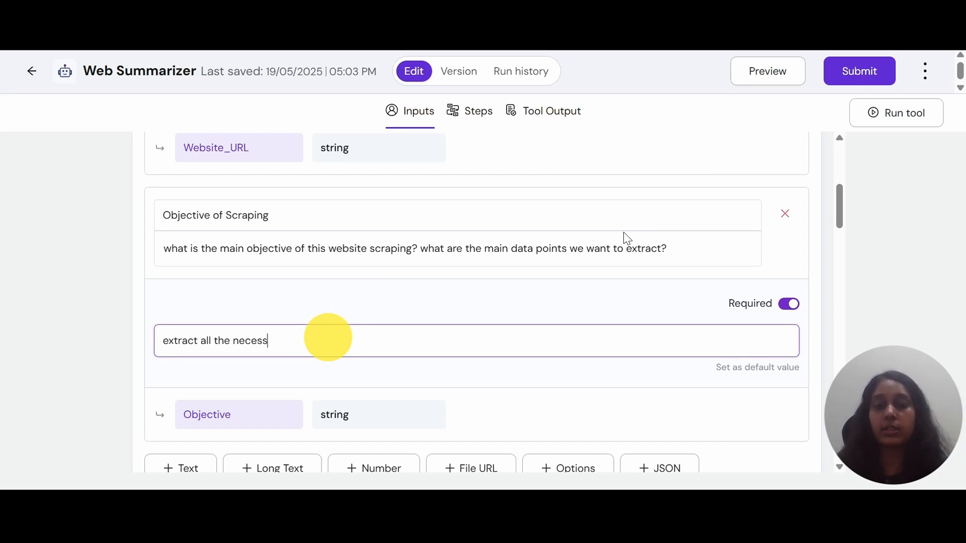
pyautogui.write('ary details about the featu')
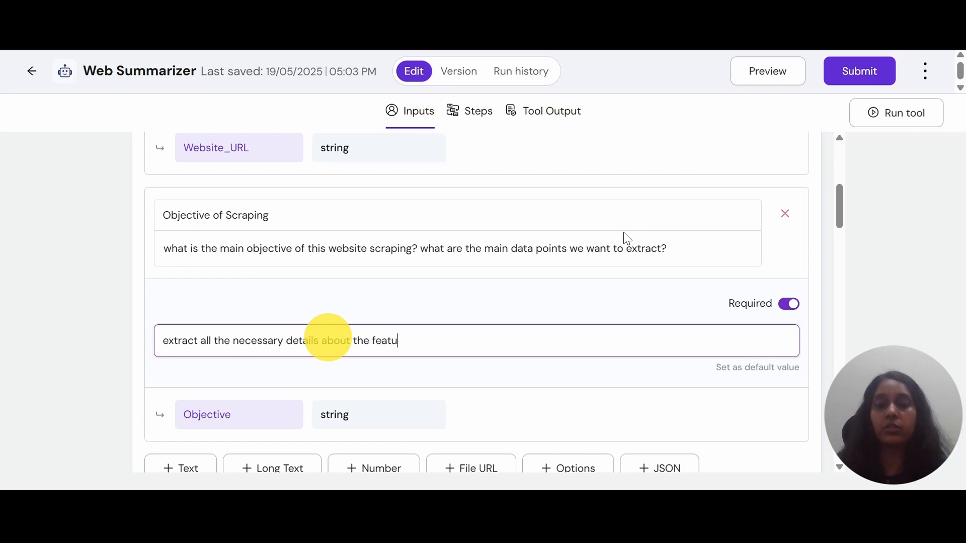
pyautogui.write('res of the plat')
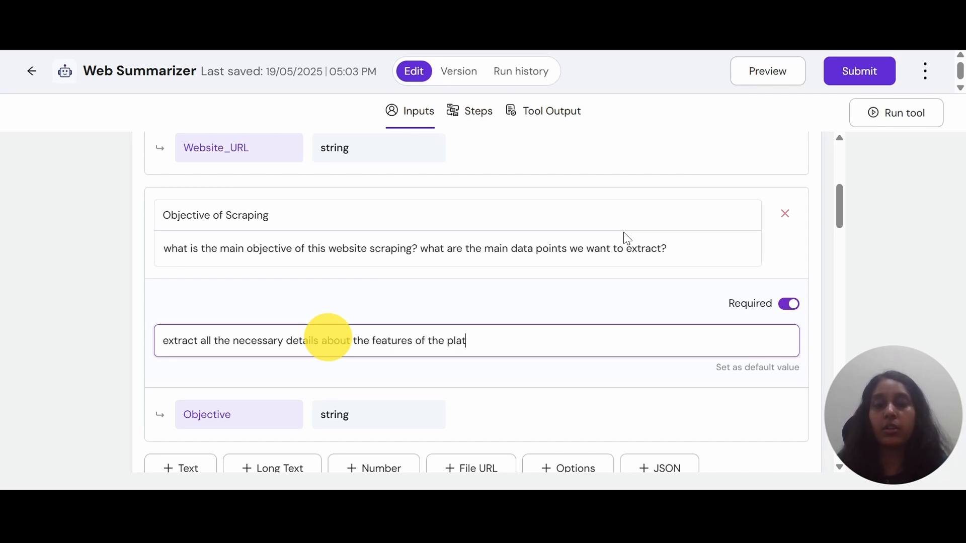
pyautogui.write('fomr')
pyautogui.press('BackSpace')
pyautogui.press('BackSpace')
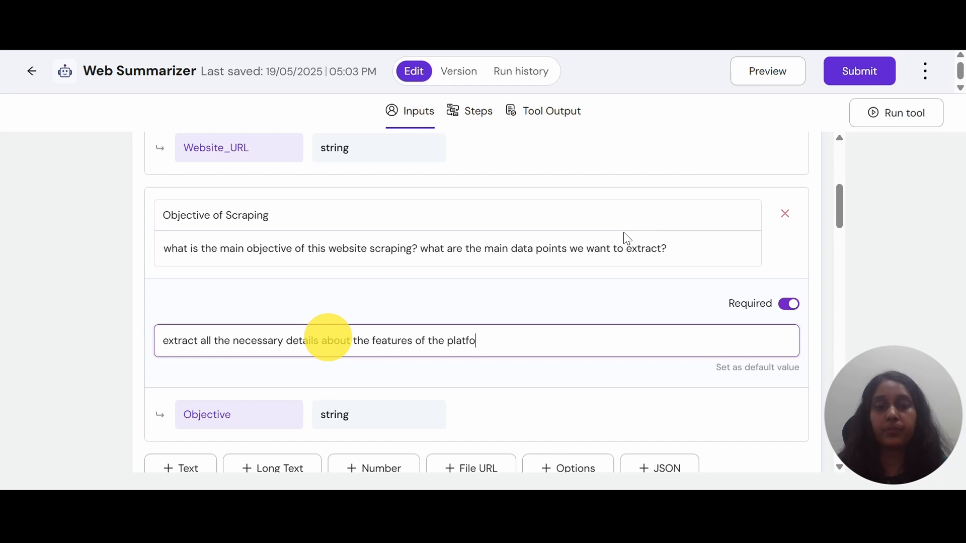
pyautogui.write('rm')
pyautogui.scroll(2, 237, 258)
pyautogui.click(99, 348)
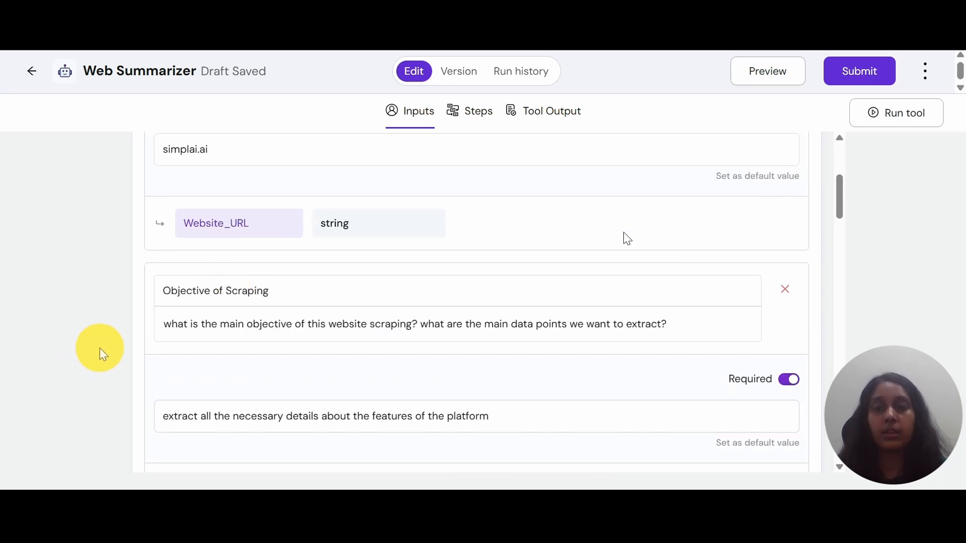
# Run the tool with the entered test values and return to its input definitions
pyautogui.click(904, 116)
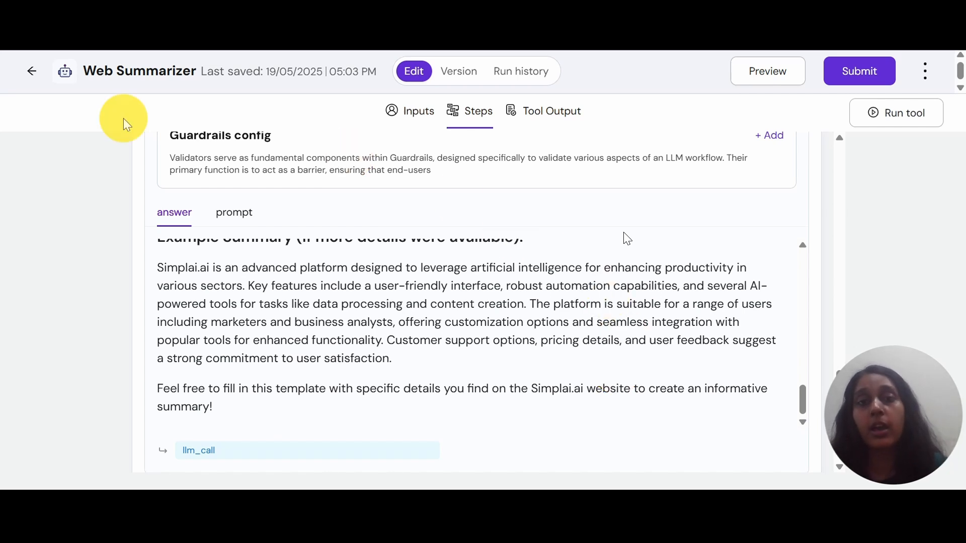
pyautogui.moveTo(839, 382); pyautogui.dragTo(847, 162)
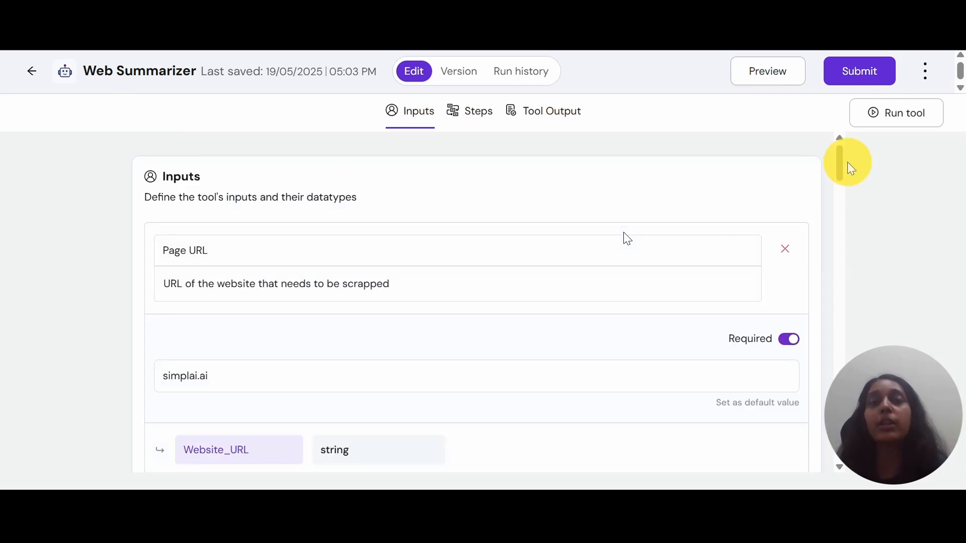